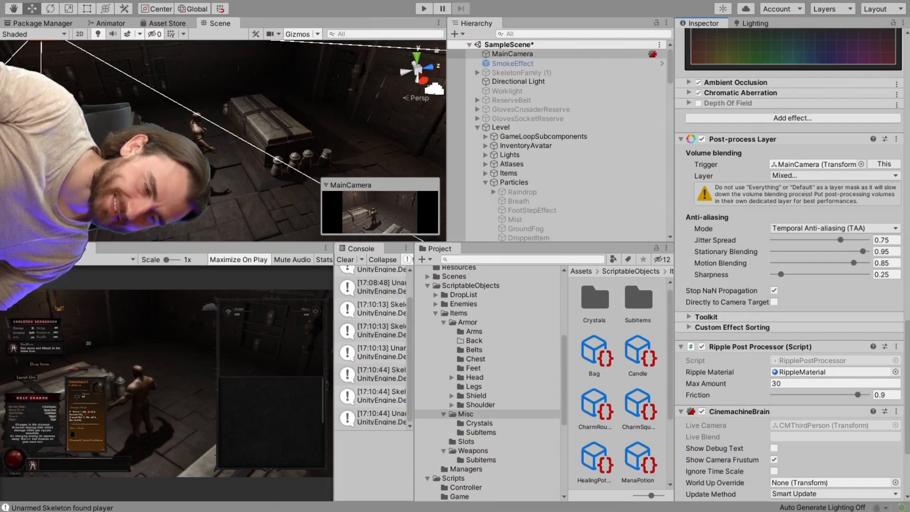
# Start the dungeon prototype running in Play mode
pyautogui.click(424, 9)
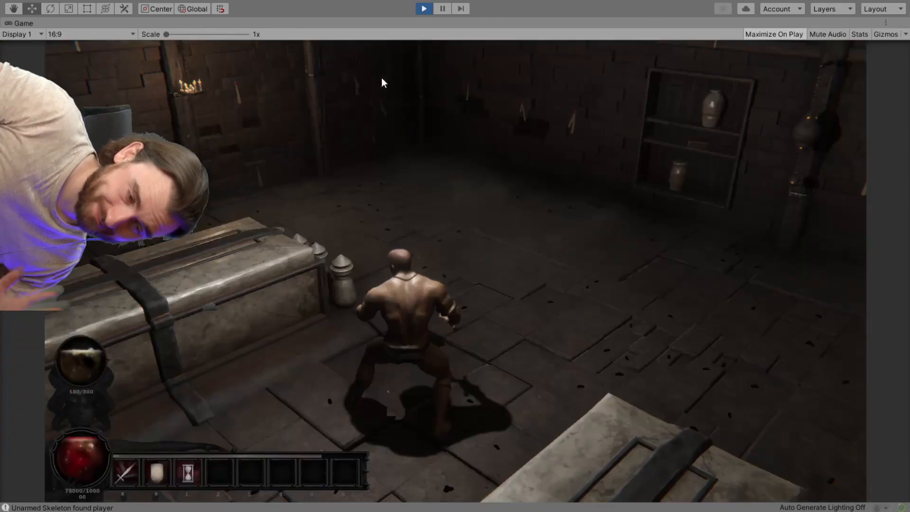
pyautogui.scroll(-3, 548, 213)
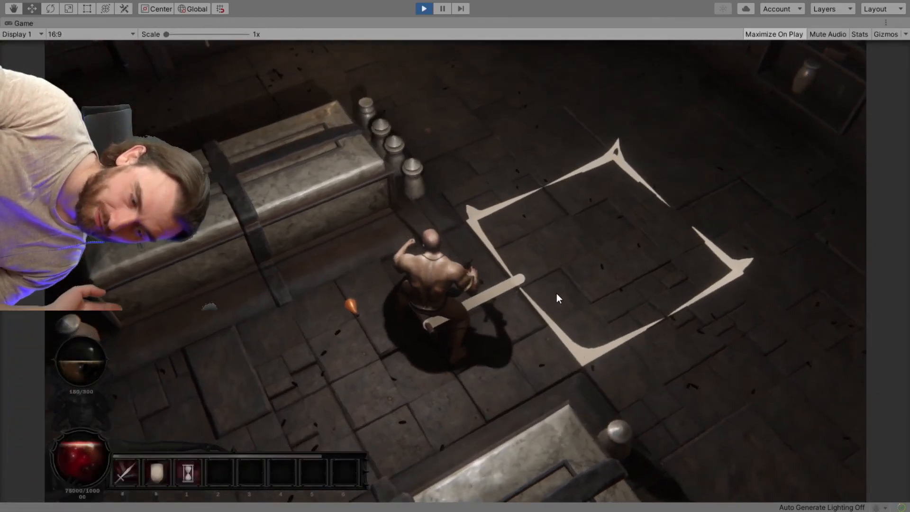
# Walk the hero over, pick up the mana and healing potions, and show the inventory with stats
pyautogui.click(557, 294)
pyautogui.scroll(3, 490, 270)
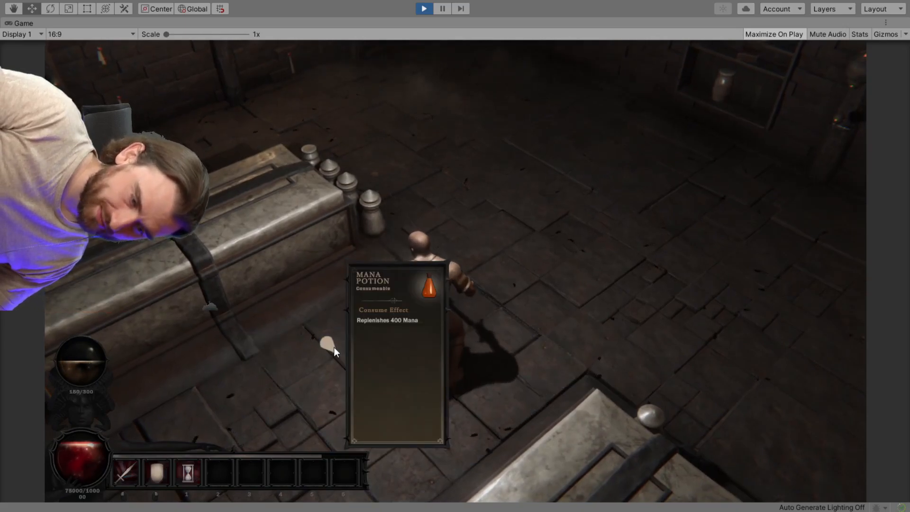
pyautogui.click(335, 347)
pyautogui.click(422, 355)
pyautogui.press('i')
pyautogui.scroll(-1, 740, 398)
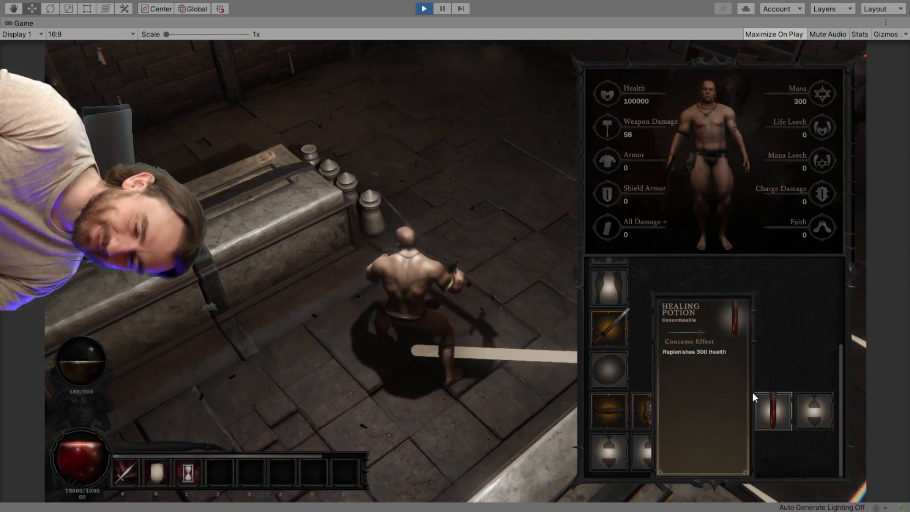
pyautogui.moveTo(733, 411)
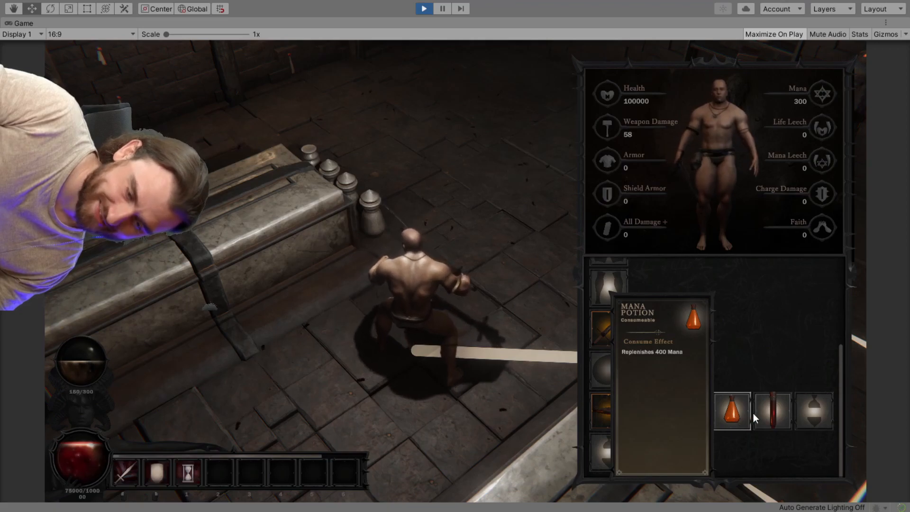
# Move the mana potion and red vial between inventory slots, swing the weapon, and walk to a new spot
pyautogui.rightClick(739, 414)
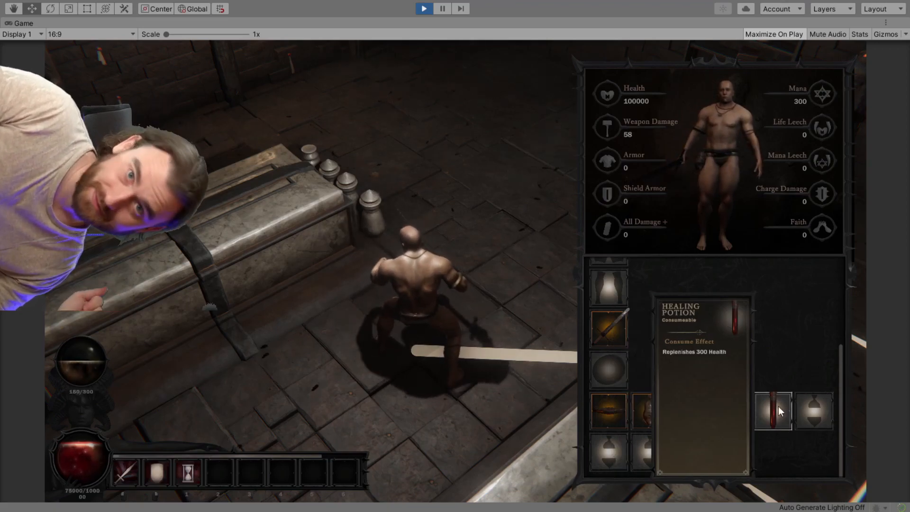
pyautogui.click(308, 249)
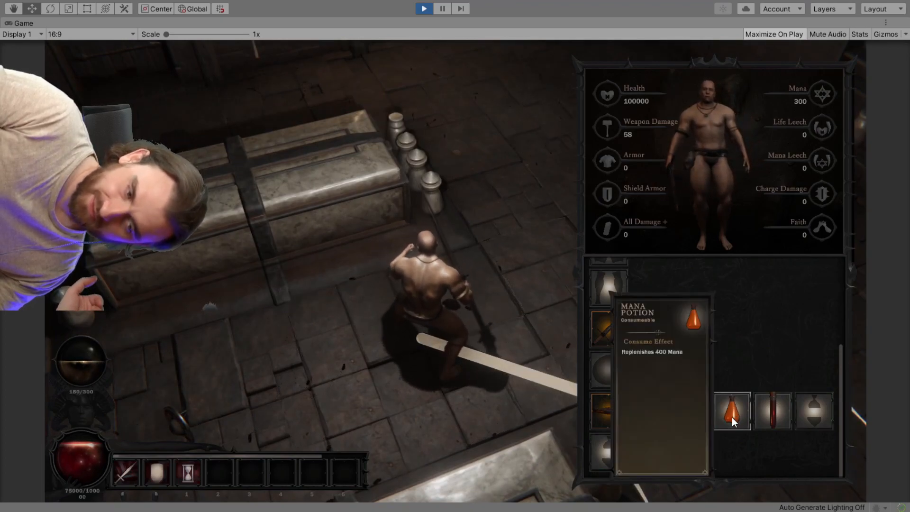
pyautogui.click(778, 417)
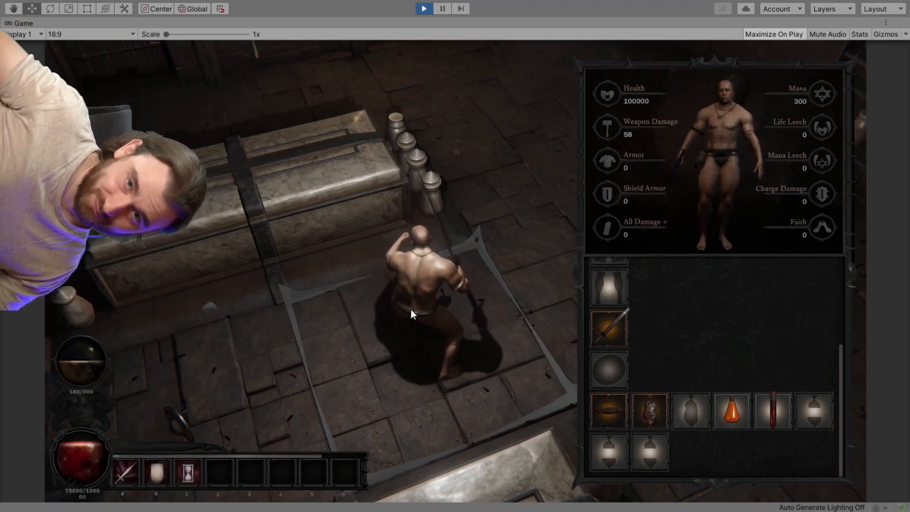
pyautogui.click(428, 346)
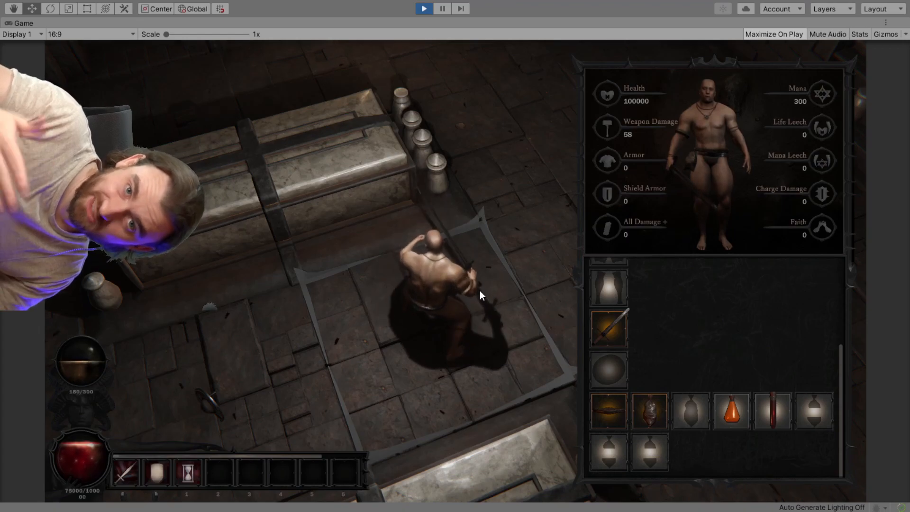
pyautogui.scroll(-3, 487, 299)
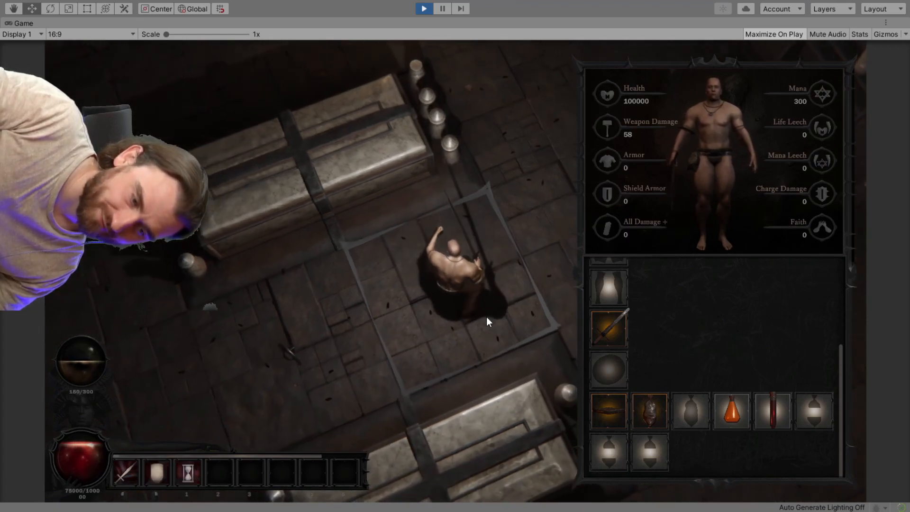
pyautogui.scroll(3, 462, 321)
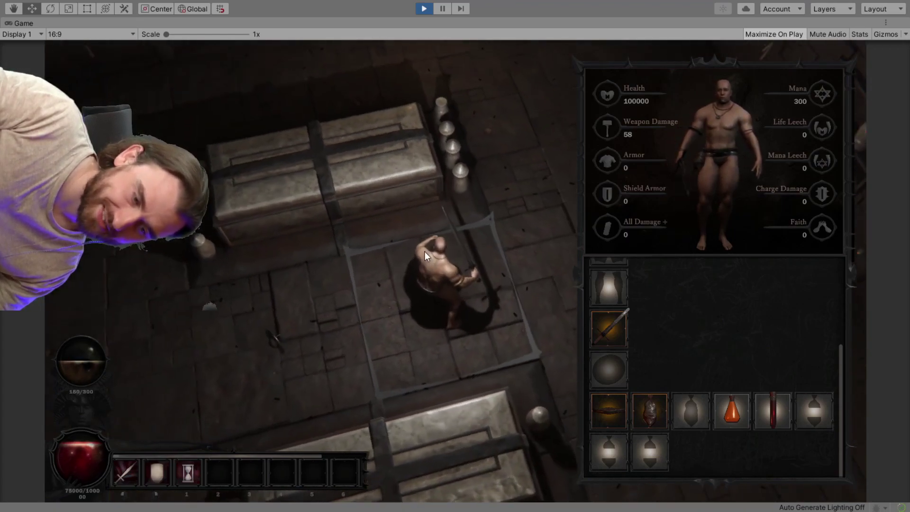
pyautogui.scroll(1, 441, 285)
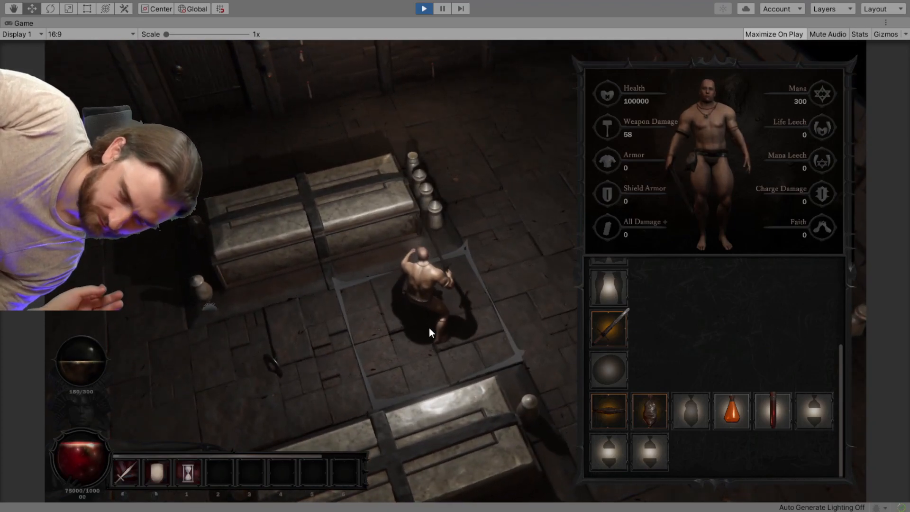
# Walk the hero to a nearby floor spot in the stone room
pyautogui.click(416, 357)
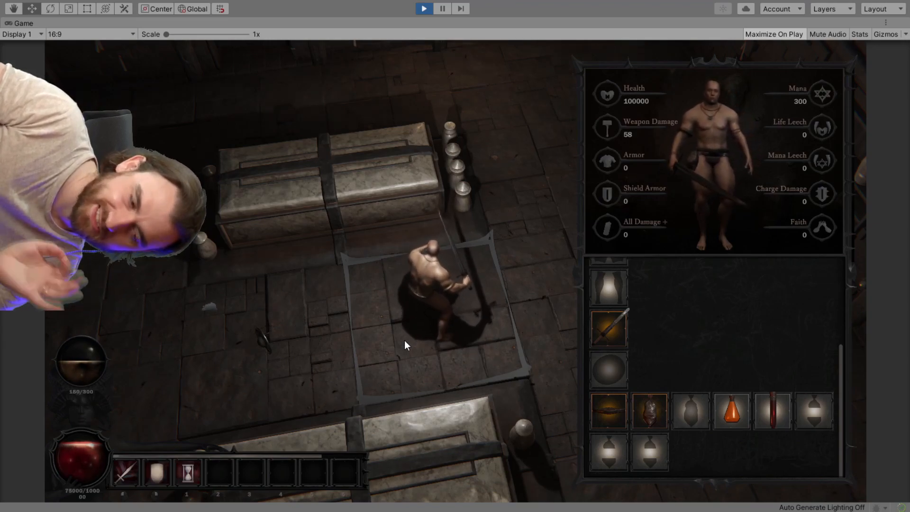
pyautogui.scroll(1, 405, 340)
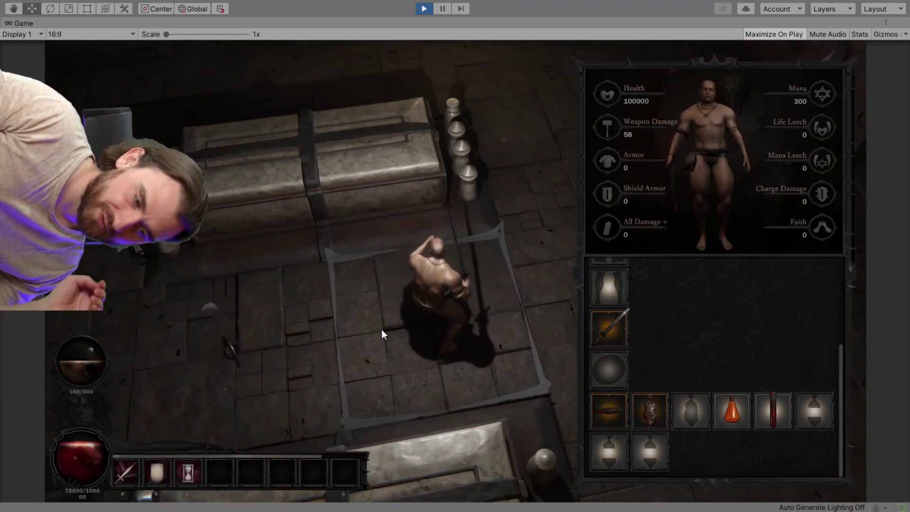
pyautogui.scroll(-1, 391, 337)
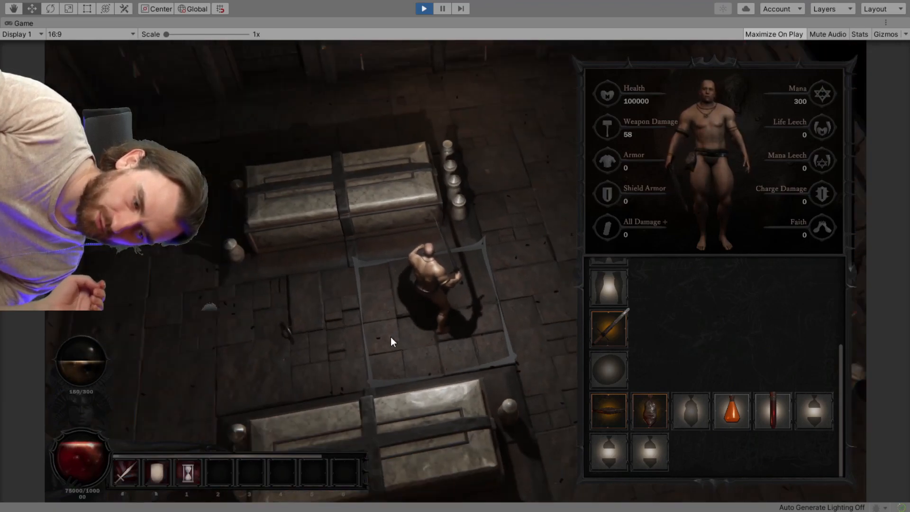
pyautogui.scroll(-1, 396, 311)
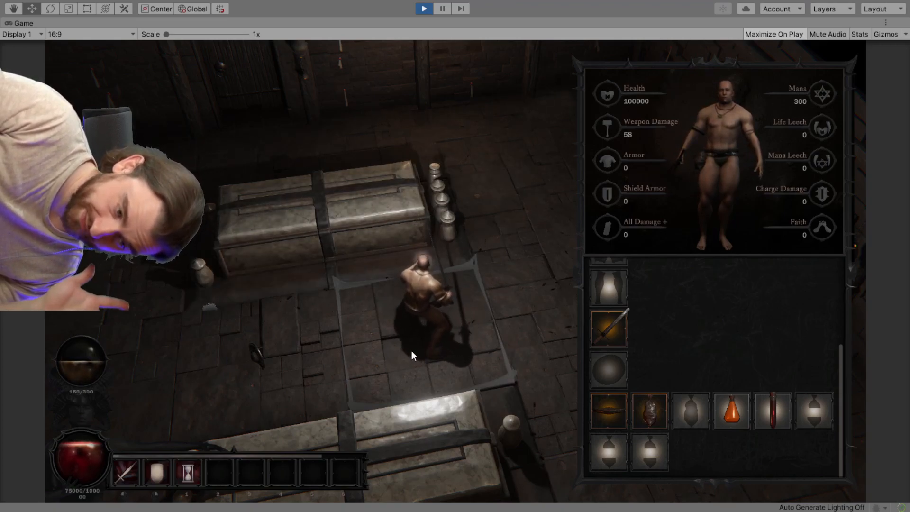
pyautogui.scroll(-3, 405, 349)
pyautogui.scroll(3, 402, 405)
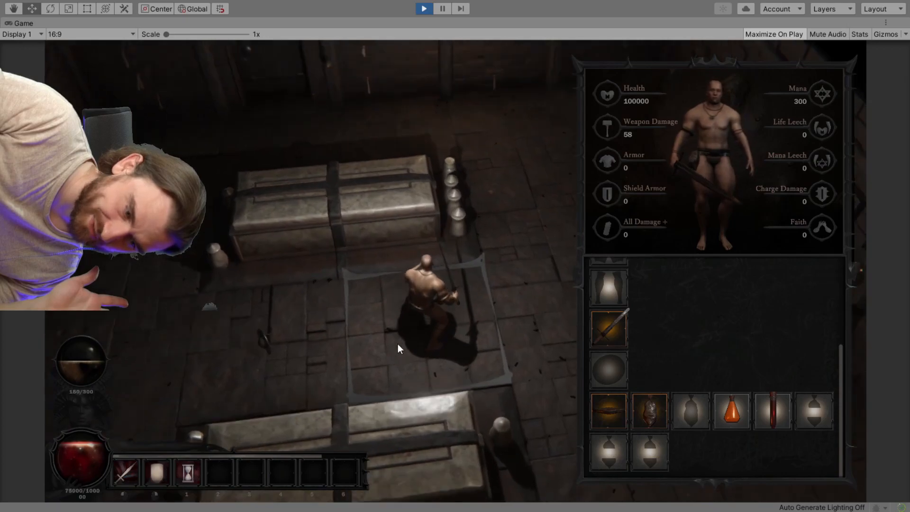
pyautogui.scroll(3, 399, 344)
pyautogui.scroll(-2, 403, 382)
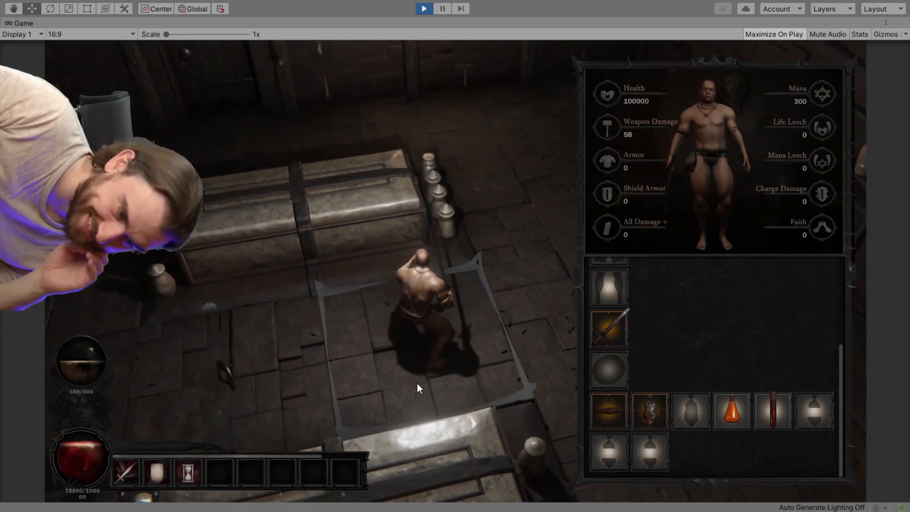
pyautogui.scroll(-2, 404, 384)
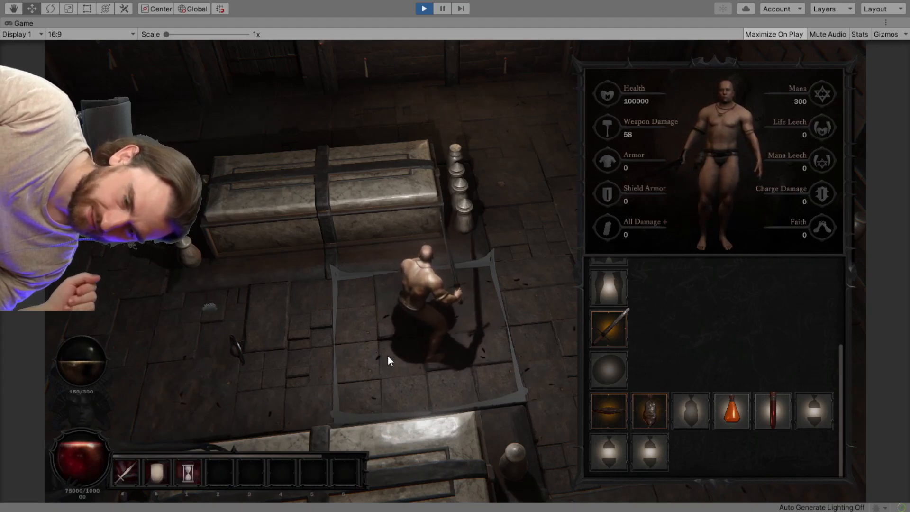
# Unequip, drop and re-equip the Novice's Balanced Sword so weapon damage returns to 58
pyautogui.moveTo(609, 328)
pyautogui.rightClick(613, 335)
pyautogui.rightClick(619, 329)
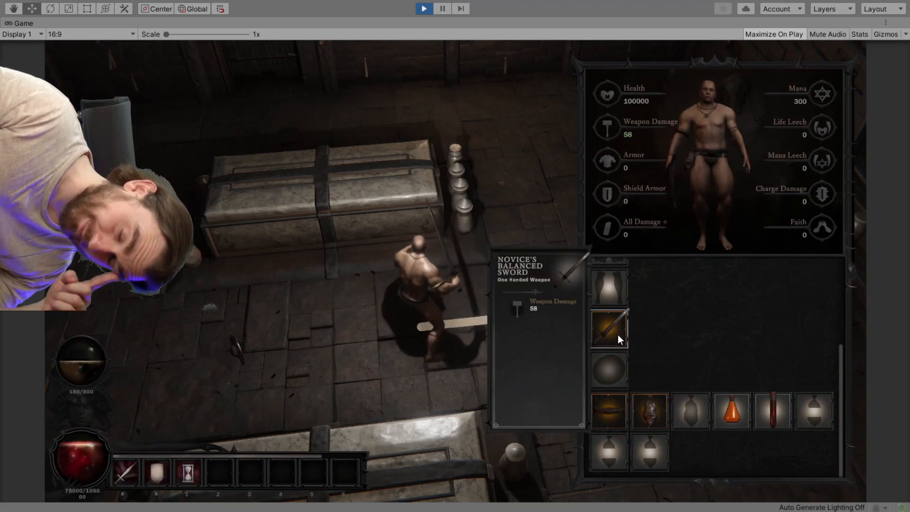
pyautogui.rightClick(619, 335)
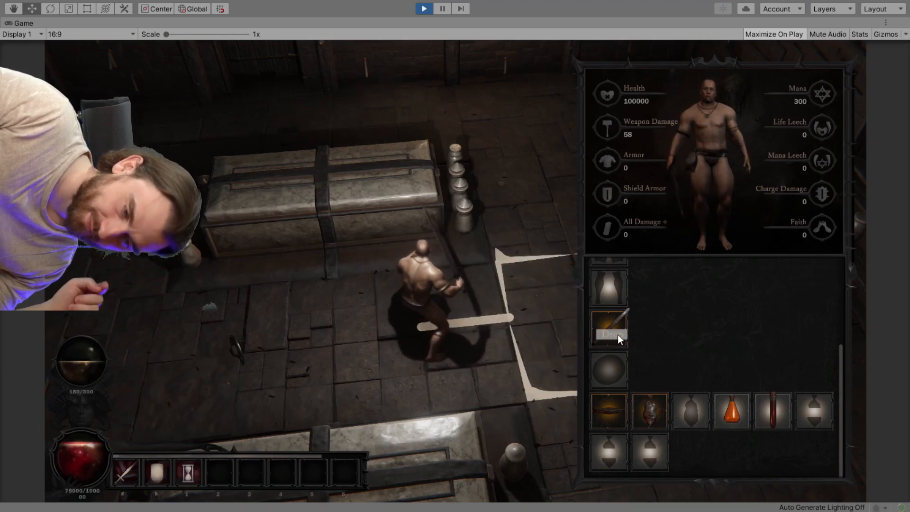
pyautogui.click(618, 336)
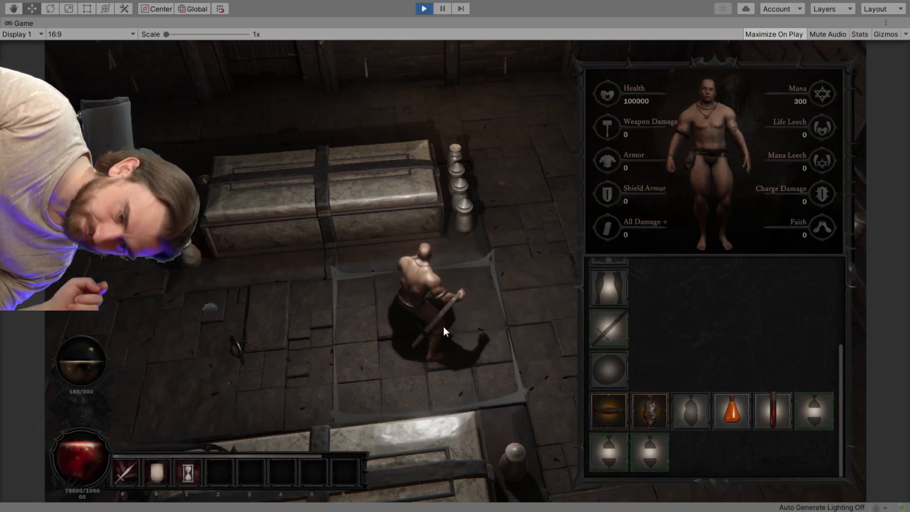
pyautogui.click(617, 331)
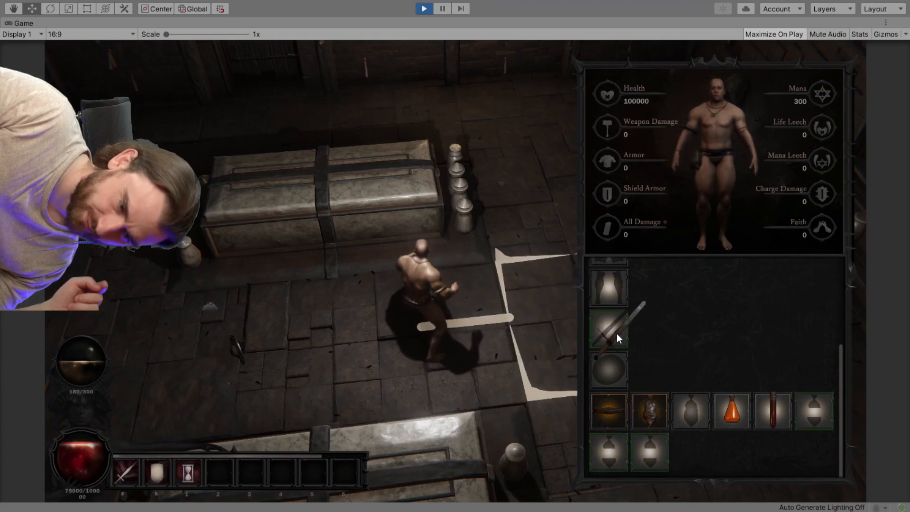
pyautogui.click(616, 334)
pyautogui.moveTo(732, 411)
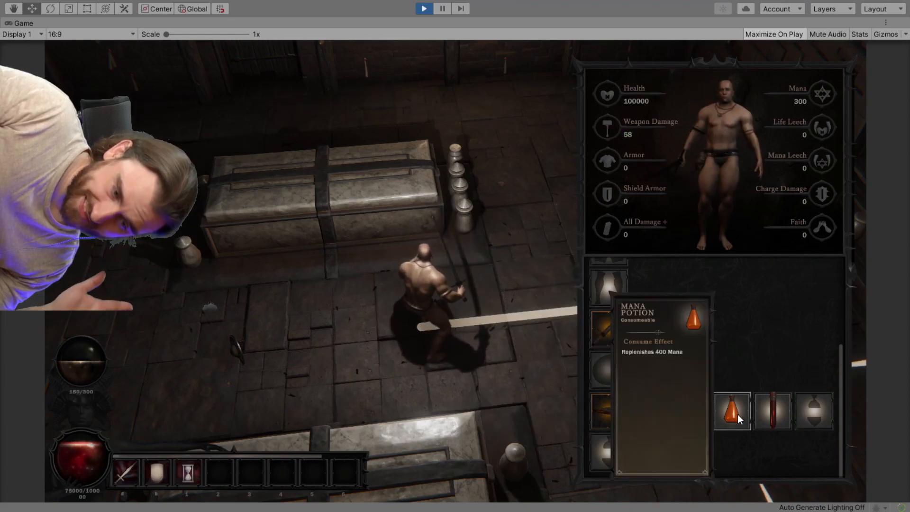
# Bring up the blood vial's consume/drop choices, then dismiss them by moving the hero
pyautogui.rightClick(781, 414)
pyautogui.click(131, 414)
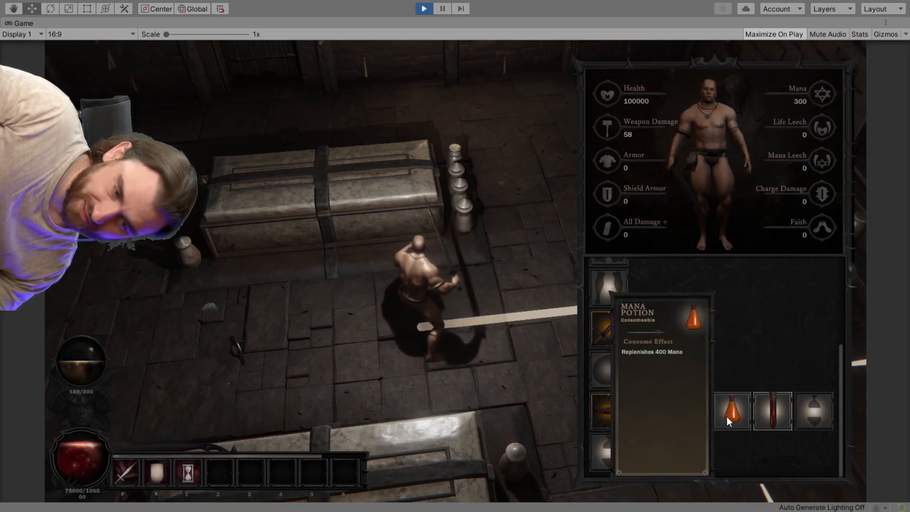
# Walk the hero across the room, orbit the camera, and swap the mana potion and red vial slots
pyautogui.click(435, 287)
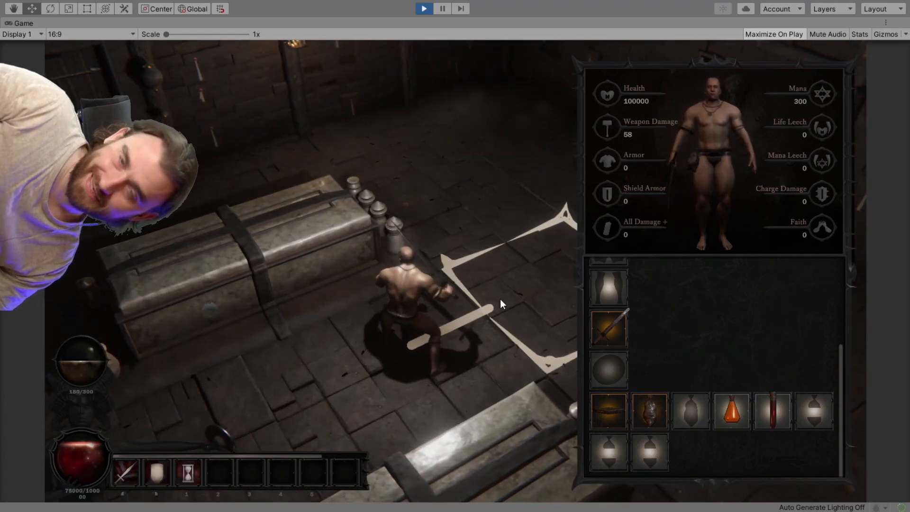
pyautogui.click(497, 305)
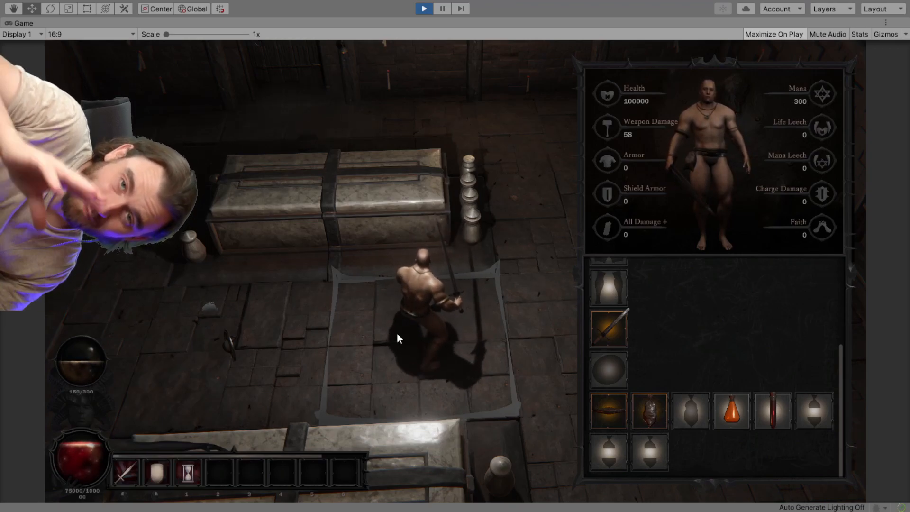
pyautogui.moveTo(397, 334)
pyautogui.mouseDown()
pyautogui.moveTo(503, 375)
pyautogui.moveTo(428, 354)
pyautogui.moveTo(423, 362)
pyautogui.mouseUp()
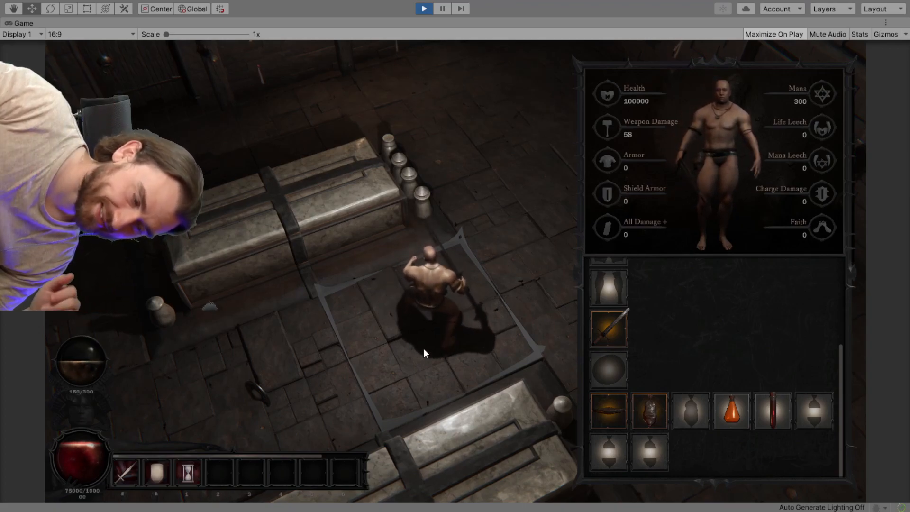
pyautogui.click(736, 415)
pyautogui.click(774, 417)
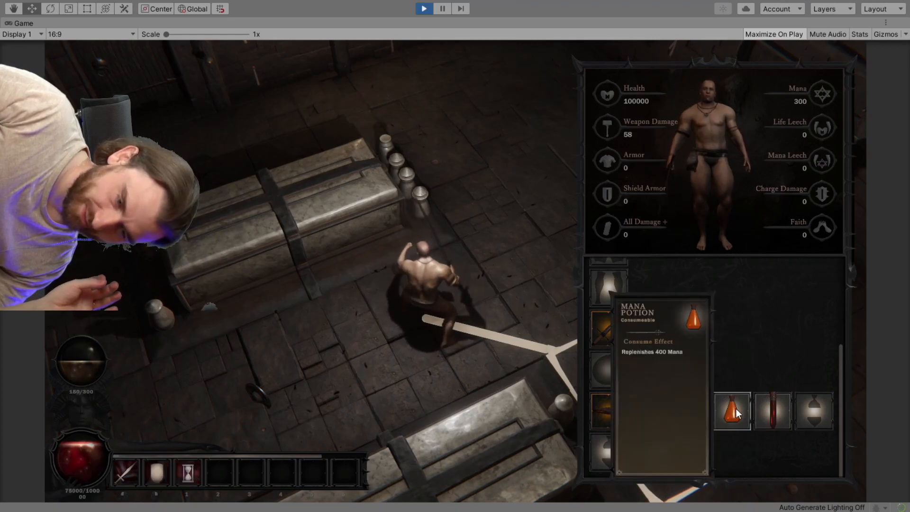
# Drink the mana potion and a second potion via their Consume options, swinging the weapon between
pyautogui.rightClick(737, 408)
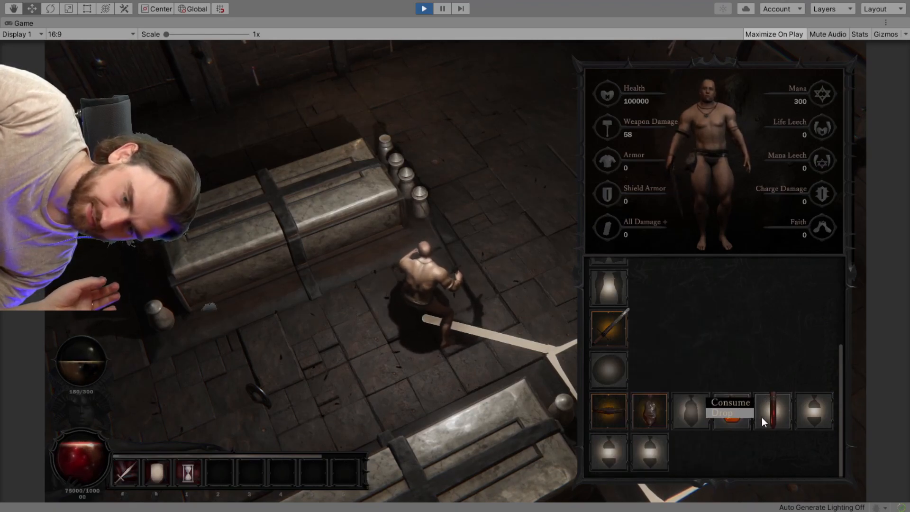
pyautogui.click(737, 403)
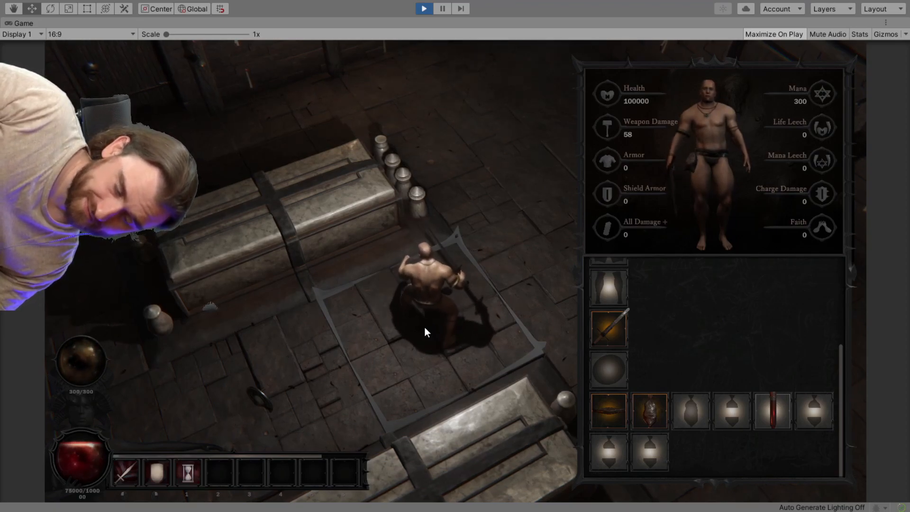
pyautogui.click(424, 328)
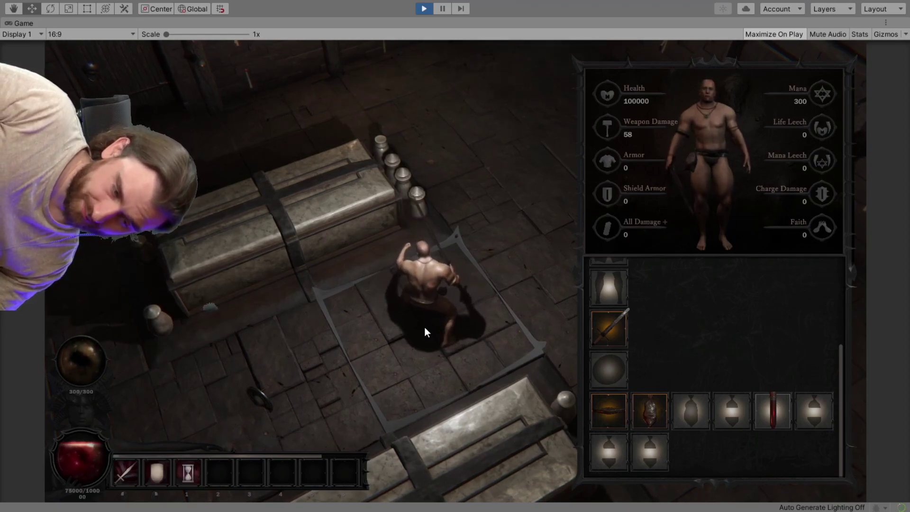
pyautogui.rightClick(765, 412)
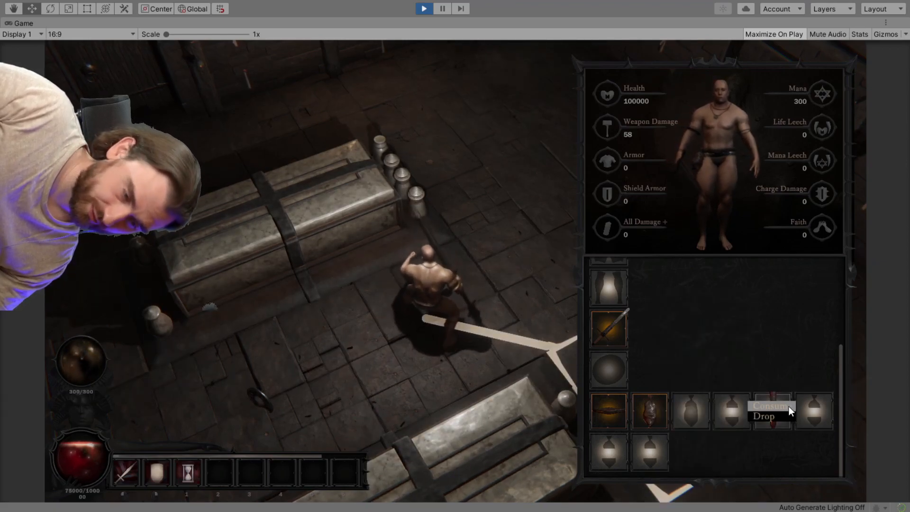
pyautogui.click(789, 407)
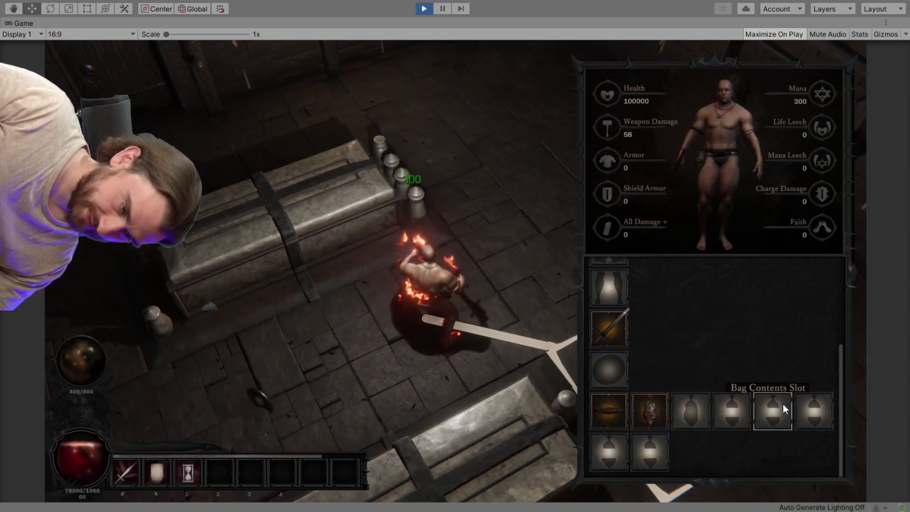
# Close the inventory panel and walk the hero across the room onto the outlined tiles by the door
pyautogui.click(406, 356)
pyautogui.click(316, 316)
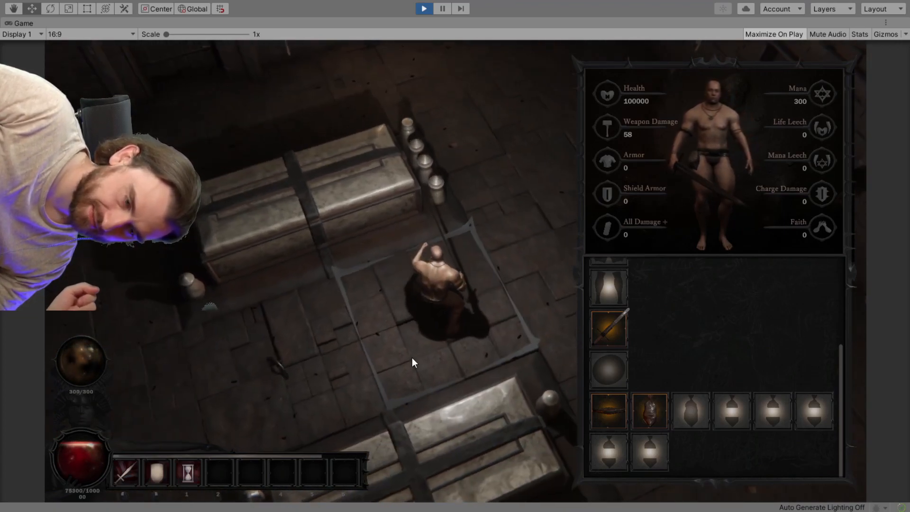
pyautogui.click(327, 306)
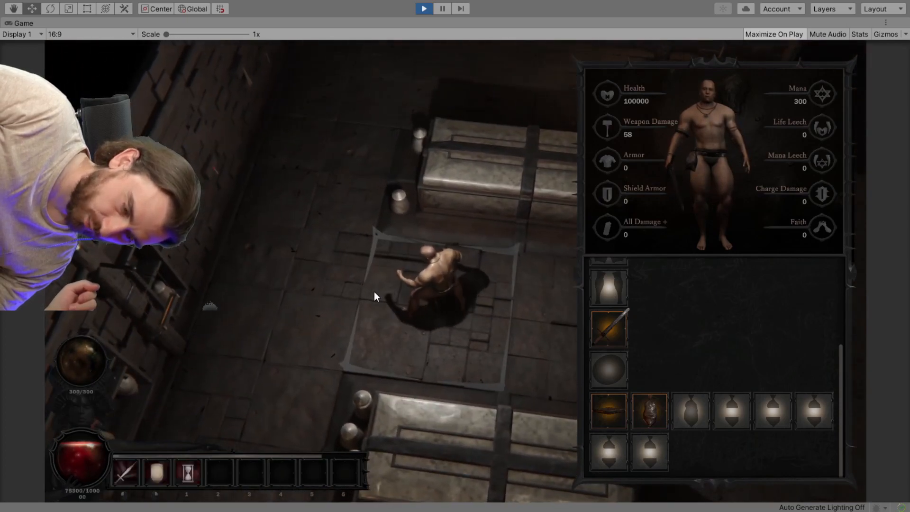
pyautogui.press('i')
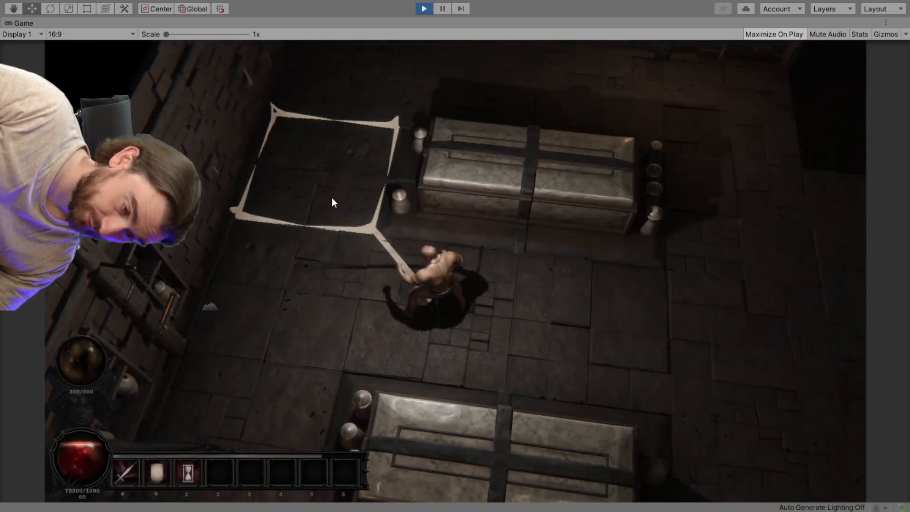
pyautogui.click(332, 197)
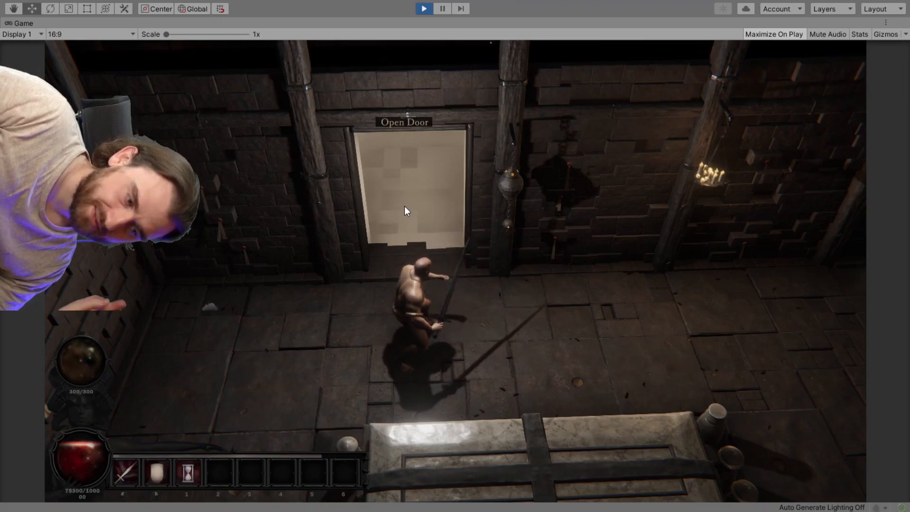
pyautogui.click(579, 304)
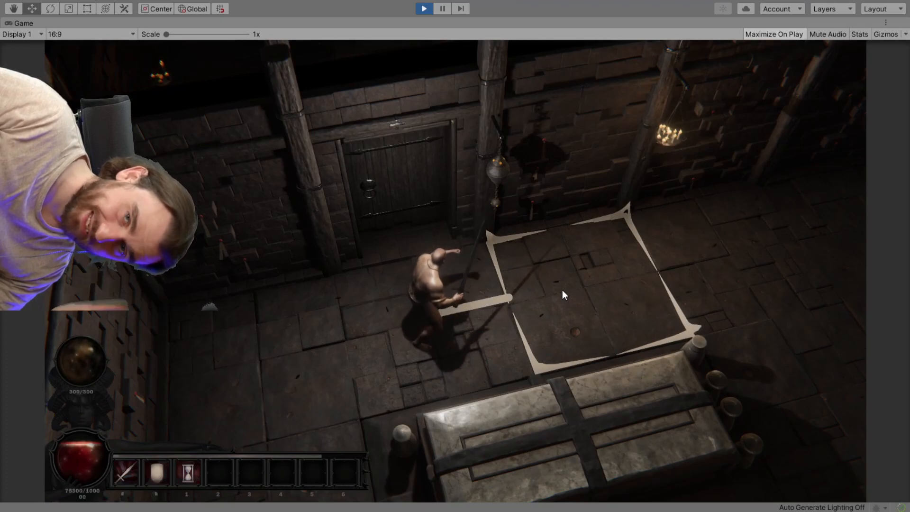
pyautogui.click(548, 278)
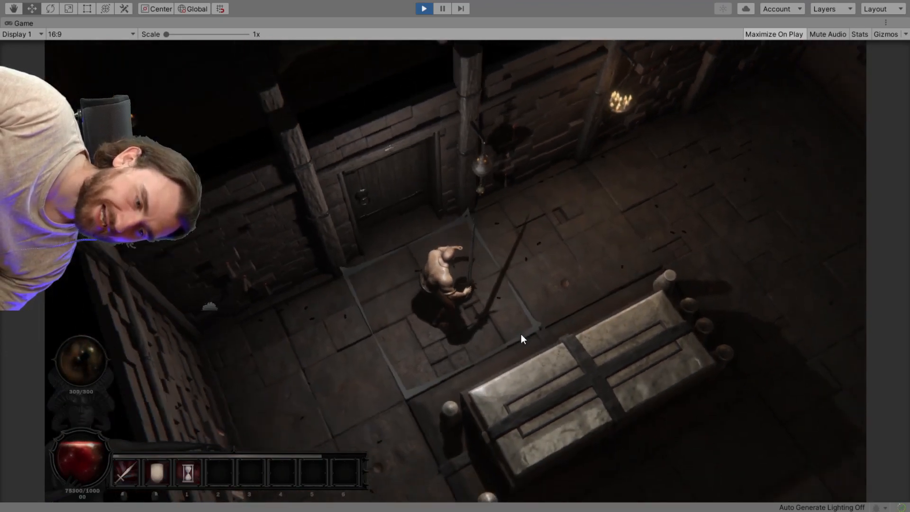
pyautogui.scroll(-3, 527, 406)
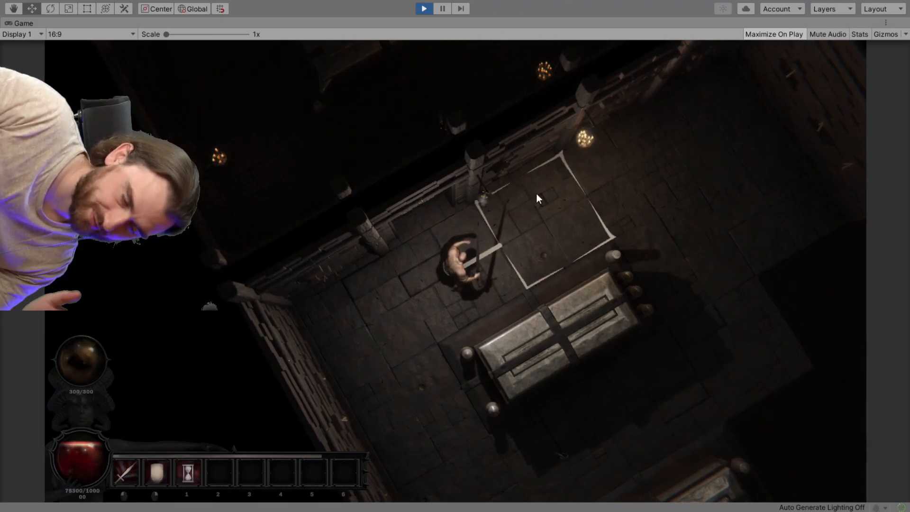
# Open the dungeon door and orbit the camera overhead until the Skeleton Berserker is in view
pyautogui.click(414, 204)
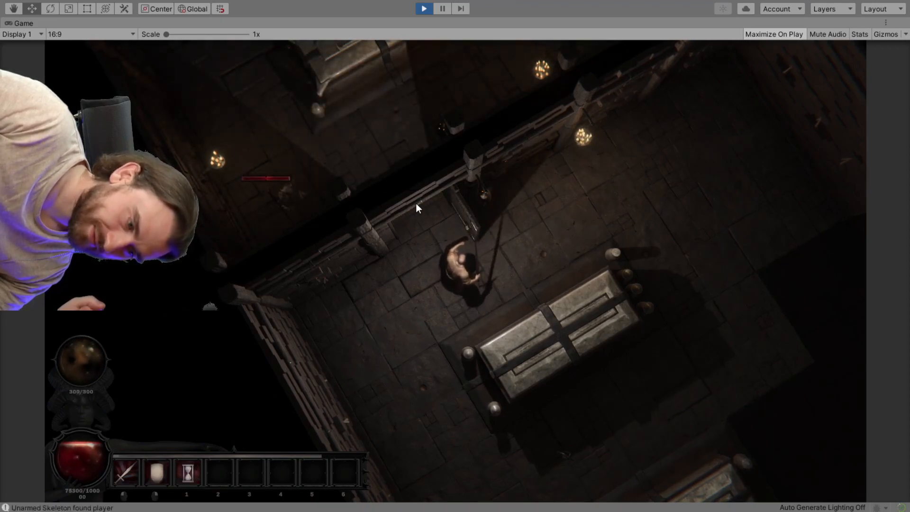
pyautogui.press('e')
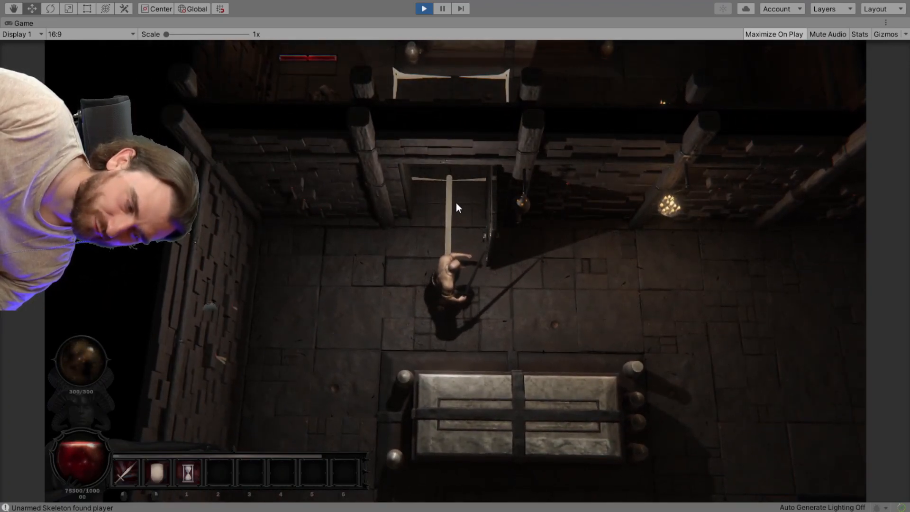
pyautogui.click(485, 226)
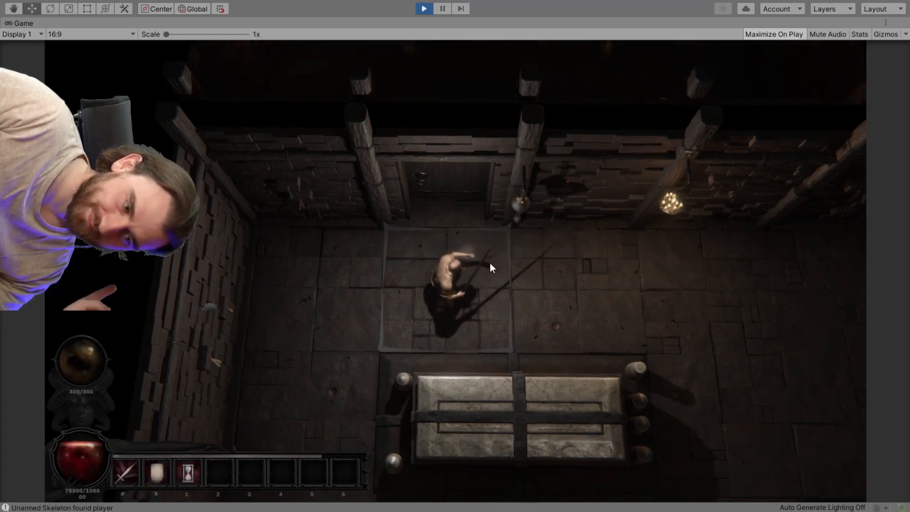
pyautogui.scroll(-3, 488, 254)
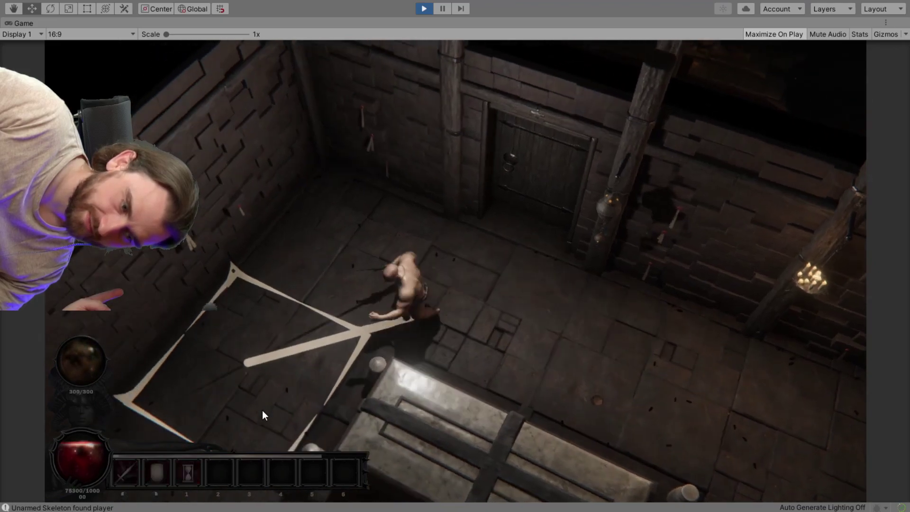
pyautogui.moveTo(262, 410); pyautogui.dragTo(450, 327)
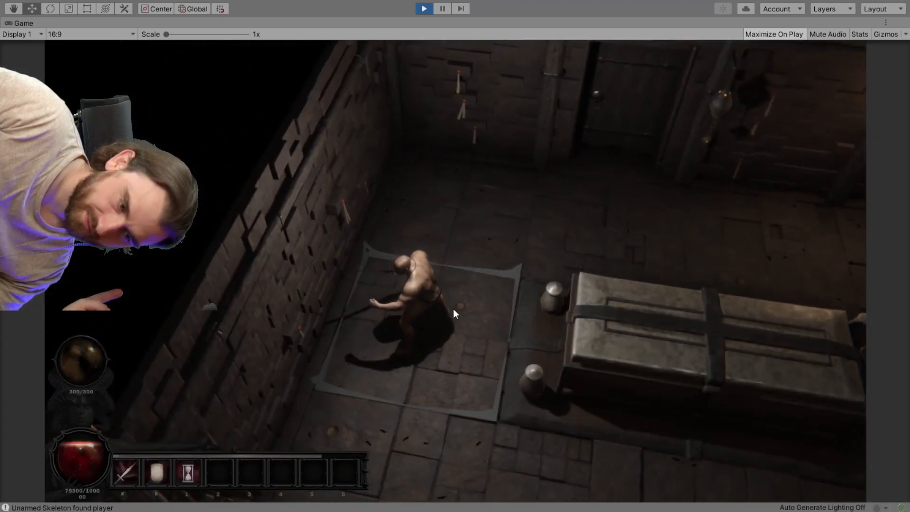
pyautogui.moveTo(423, 445); pyautogui.dragTo(570, 242)
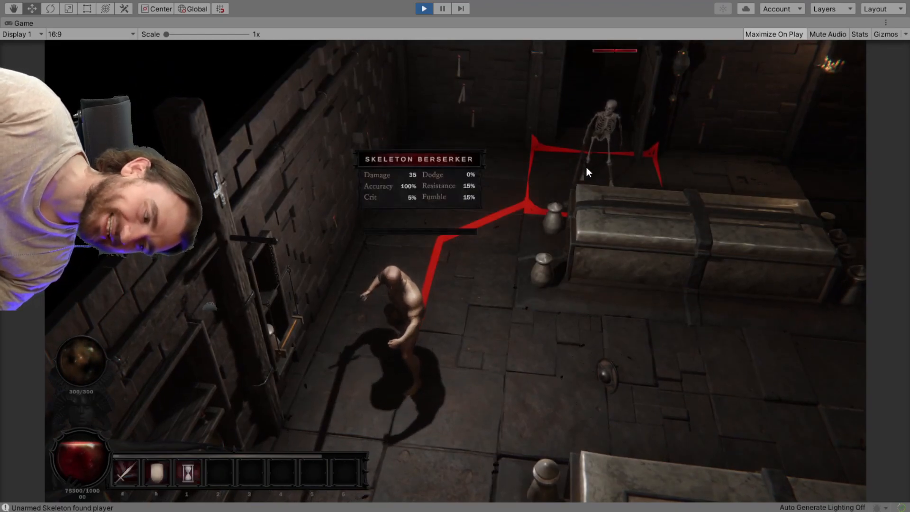
pyautogui.moveTo(553, 160)
pyautogui.mouseDown()
pyautogui.moveTo(483, 382)
pyautogui.moveTo(552, 221)
pyautogui.mouseUp()
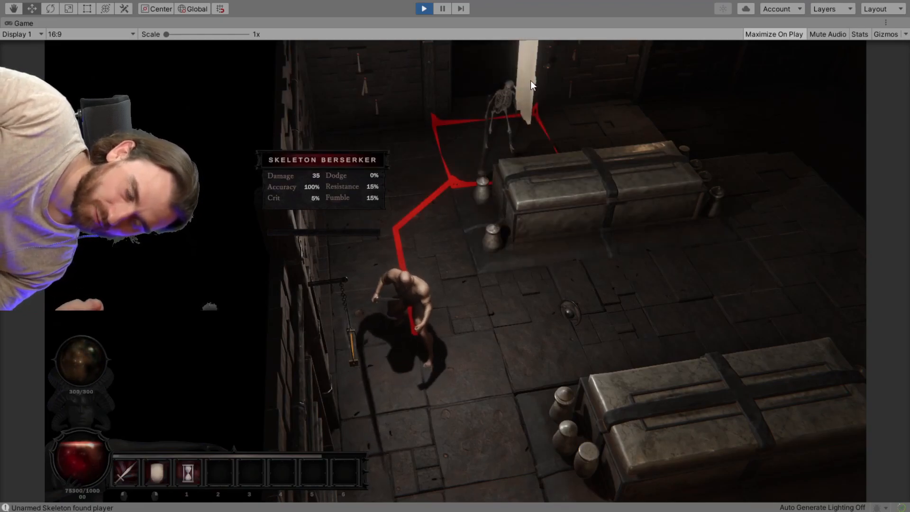
# Attack the Skeleton Berserker and finish off the unarmed skeleton in the doorway
pyautogui.click(435, 236)
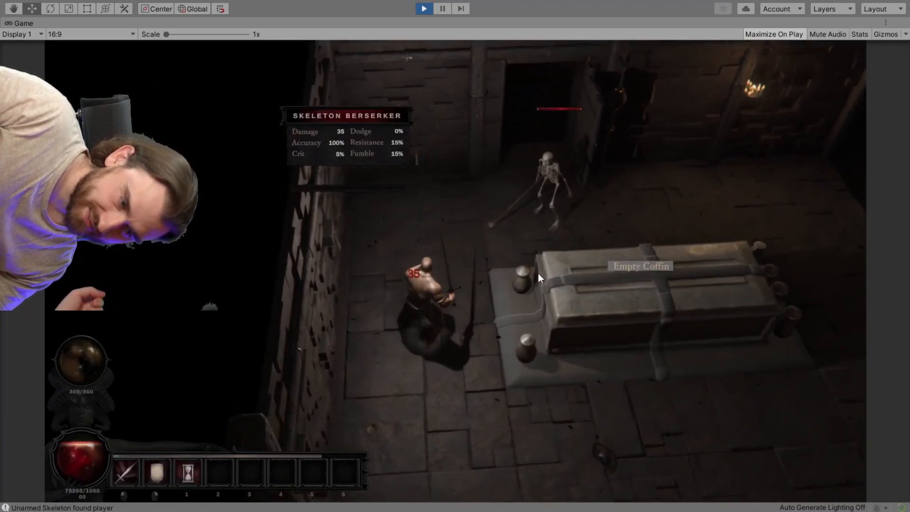
pyautogui.click(569, 225)
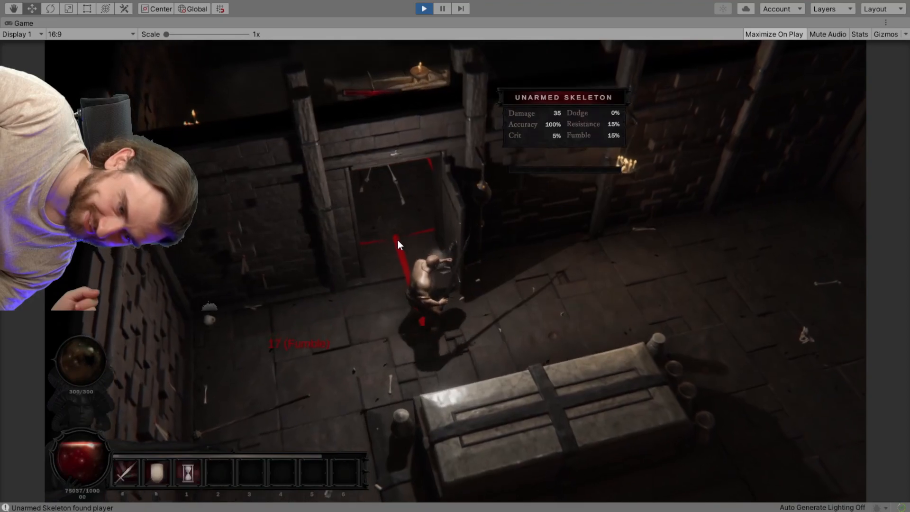
pyautogui.click(396, 240)
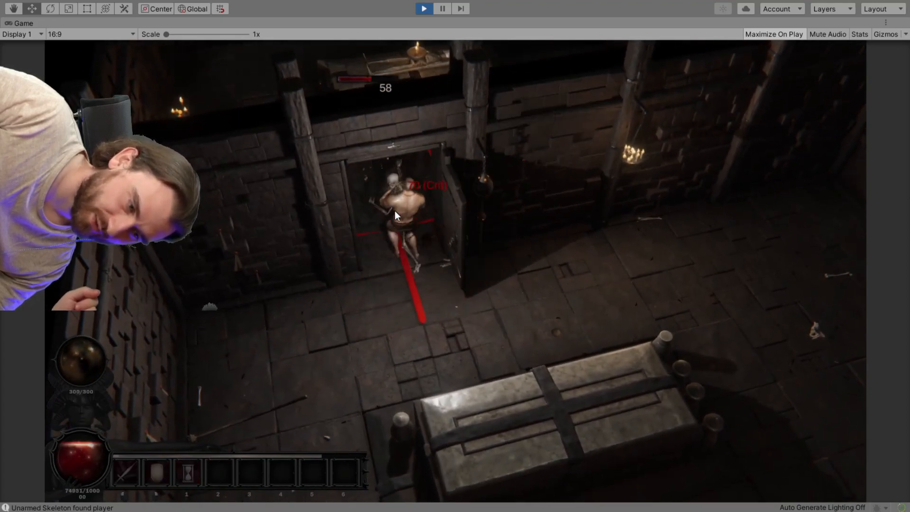
pyautogui.click(395, 211)
pyautogui.click(395, 208)
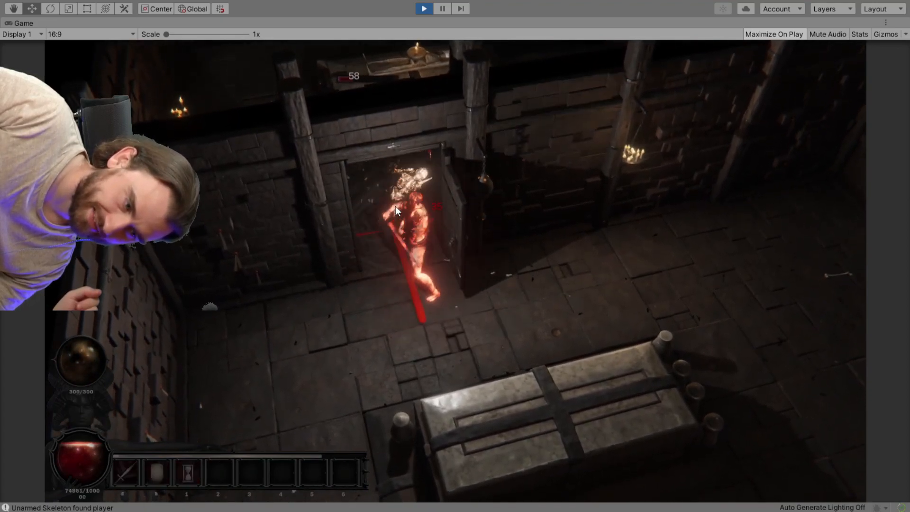
# Walk the hero through the doorway into the room with the empty coffin
pyautogui.click(395, 205)
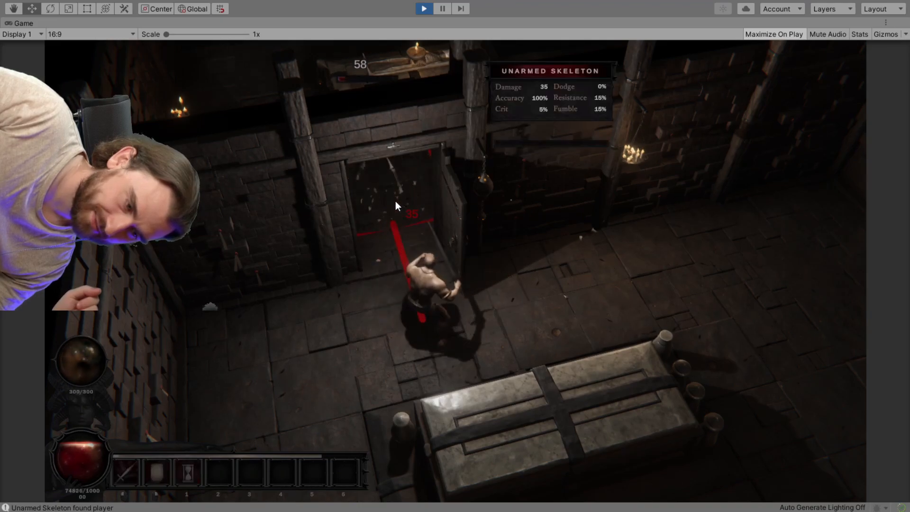
pyautogui.click(396, 205)
pyautogui.click(509, 311)
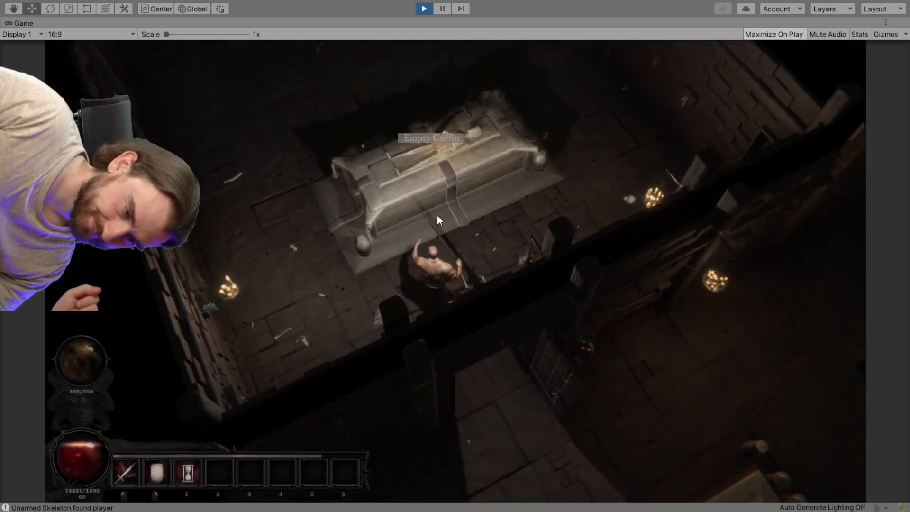
# Fight the approaching skeletons in the coffin room while orbiting the camera
pyautogui.moveTo(294, 241); pyautogui.dragTo(665, 308)
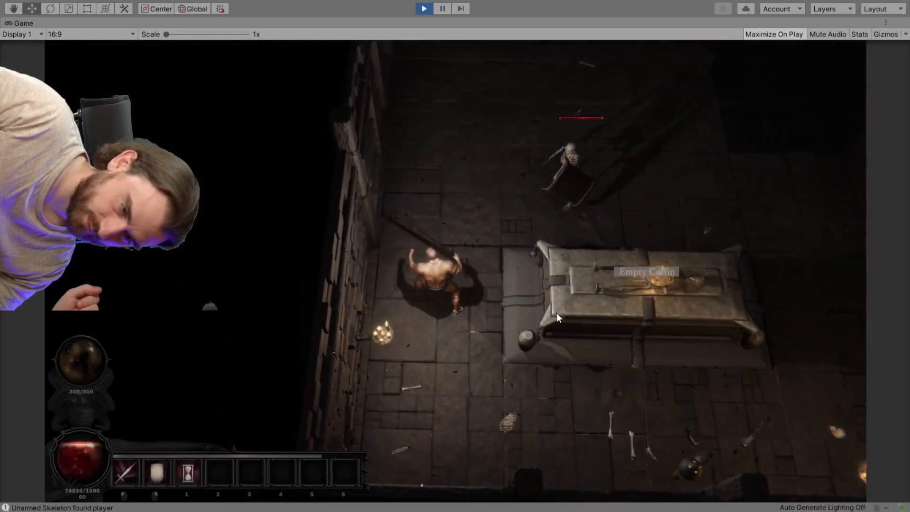
pyautogui.click(553, 214)
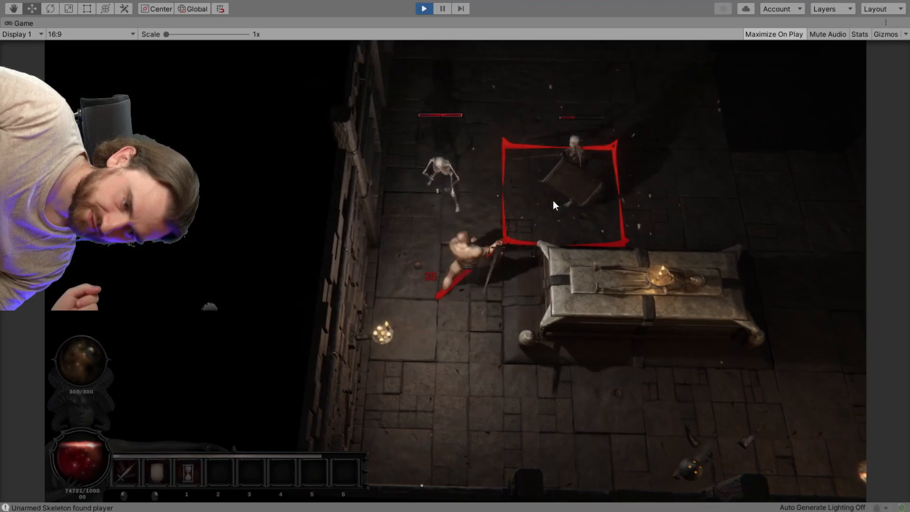
pyautogui.click(463, 208)
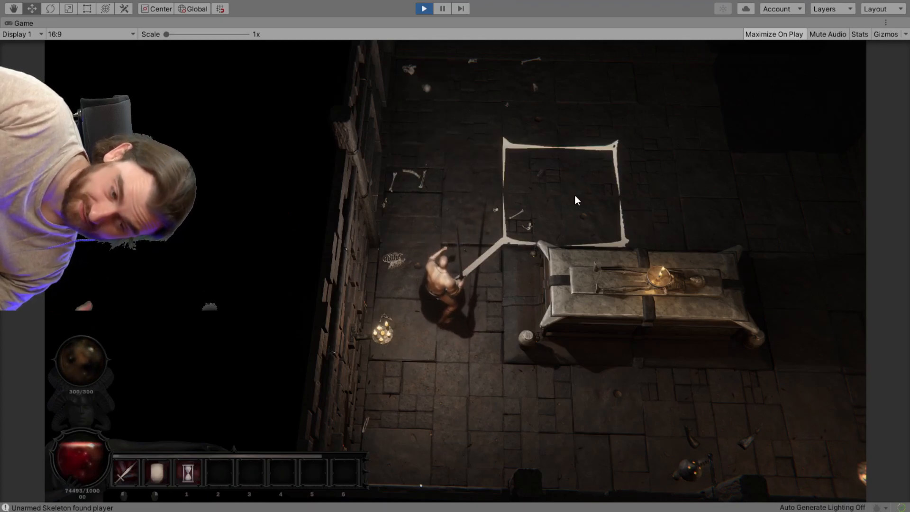
pyautogui.moveTo(525, 331); pyautogui.dragTo(705, 364)
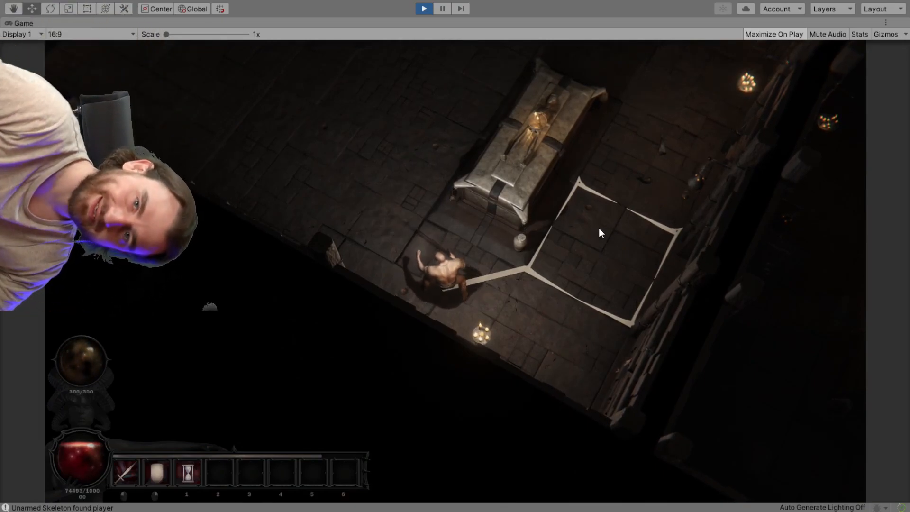
# Rotate the game camera and pick up the Arm Chain loot lying on the floor
pyautogui.press('e')
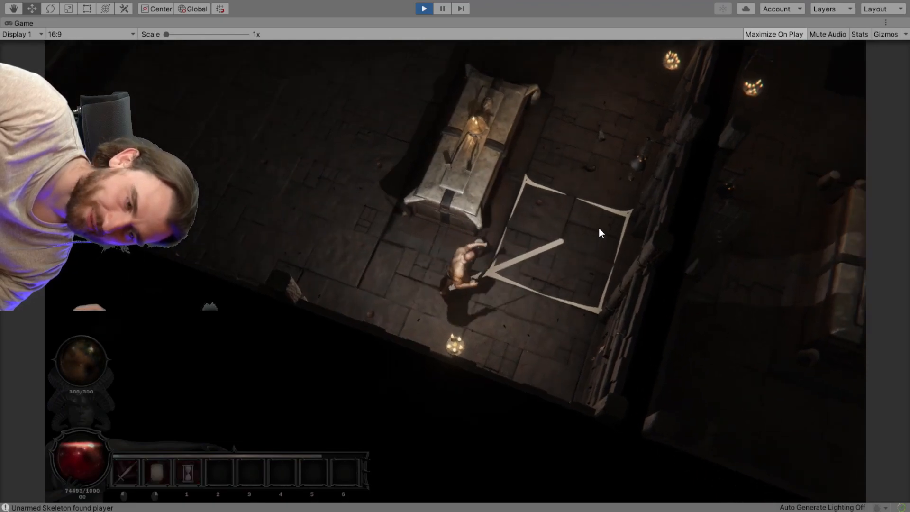
pyautogui.press('e')
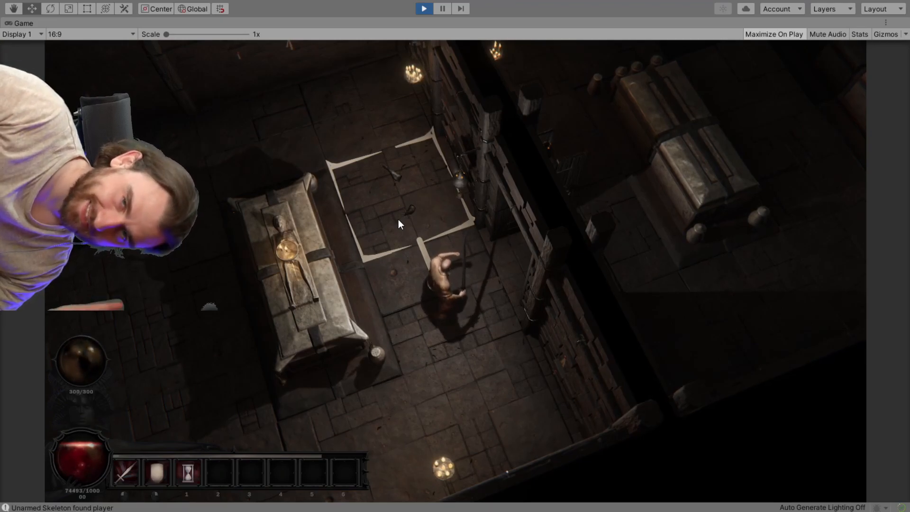
pyautogui.click(405, 196)
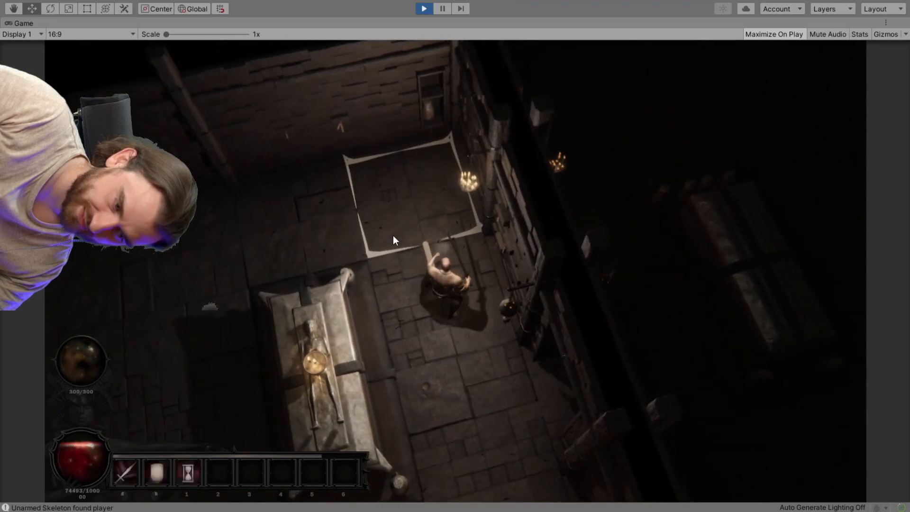
pyautogui.scroll(-3, 393, 237)
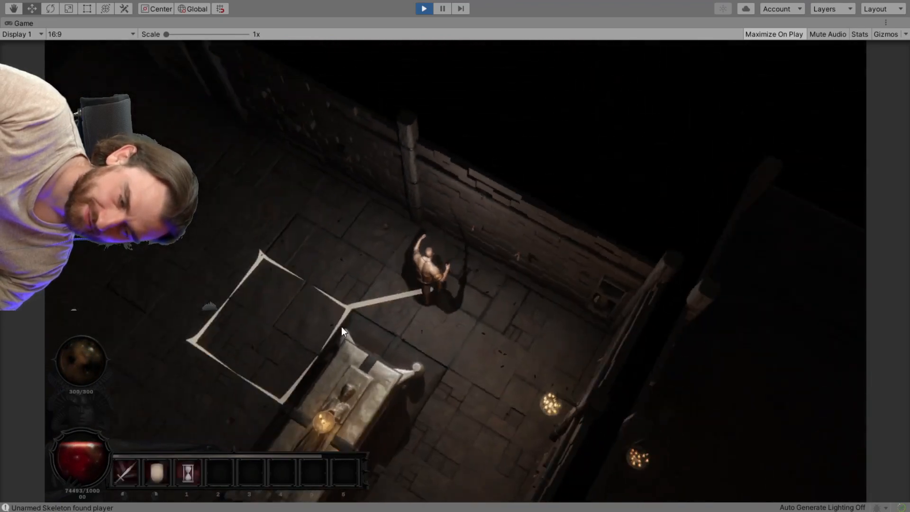
pyautogui.scroll(3, 351, 282)
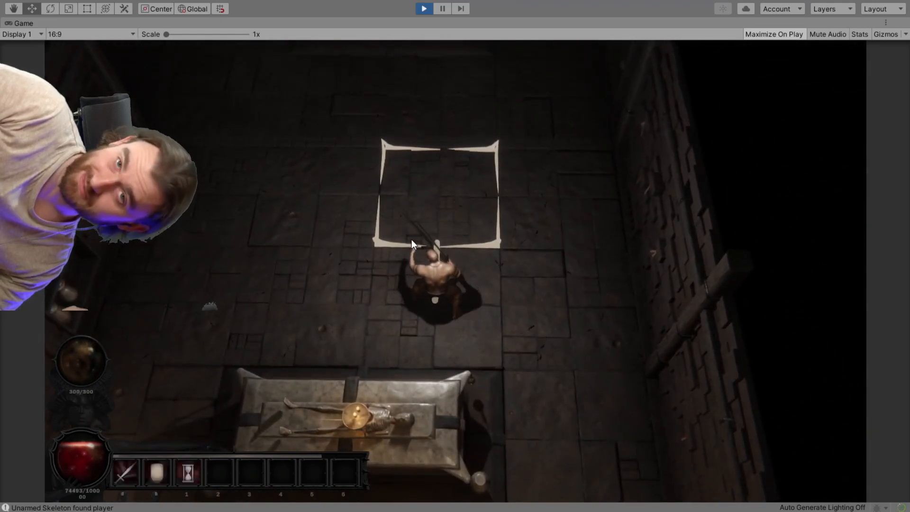
# Equip the Arm Chain from the inventory grid, raising the hero's Armor to 2
pyautogui.press('i')
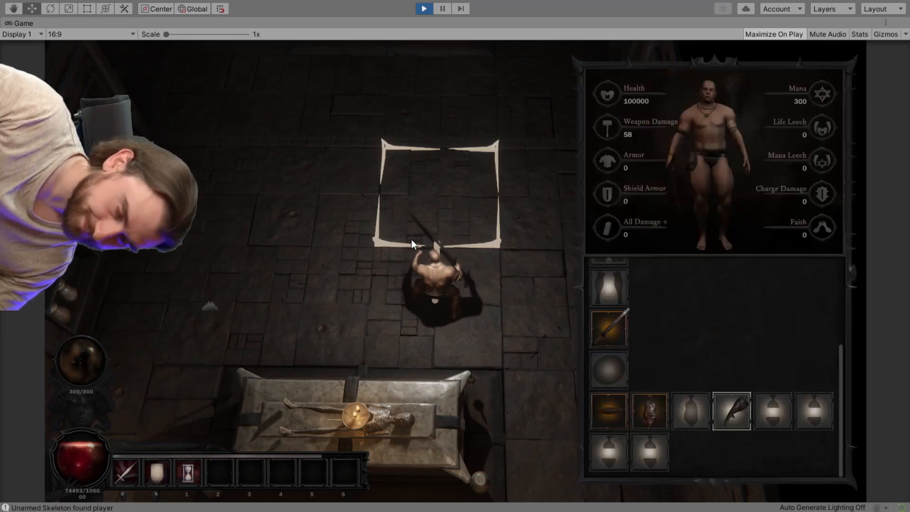
pyautogui.click(411, 240)
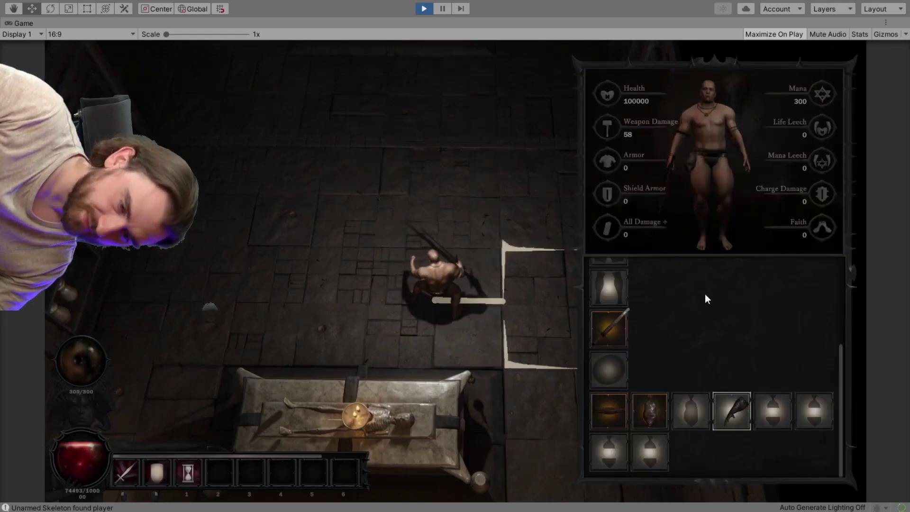
pyautogui.doubleClick(737, 412)
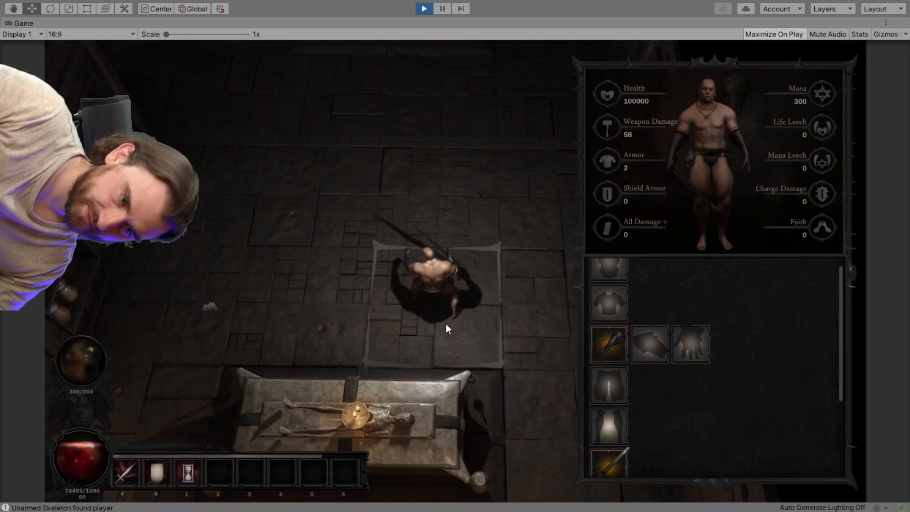
pyautogui.scroll(5, 443, 323)
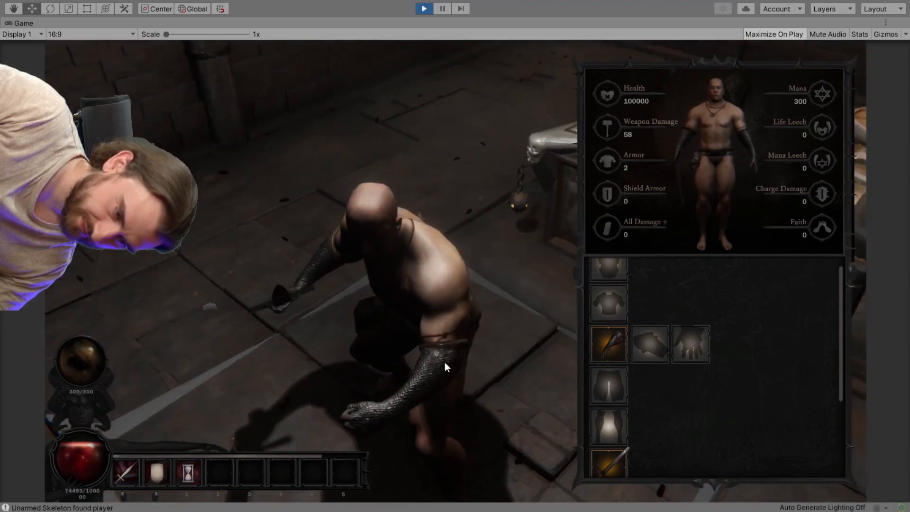
pyautogui.scroll(-5, 436, 362)
# Walk to the coffin, search it for an Arm Chain drop, and head toward the skeleton
pyautogui.press('i')
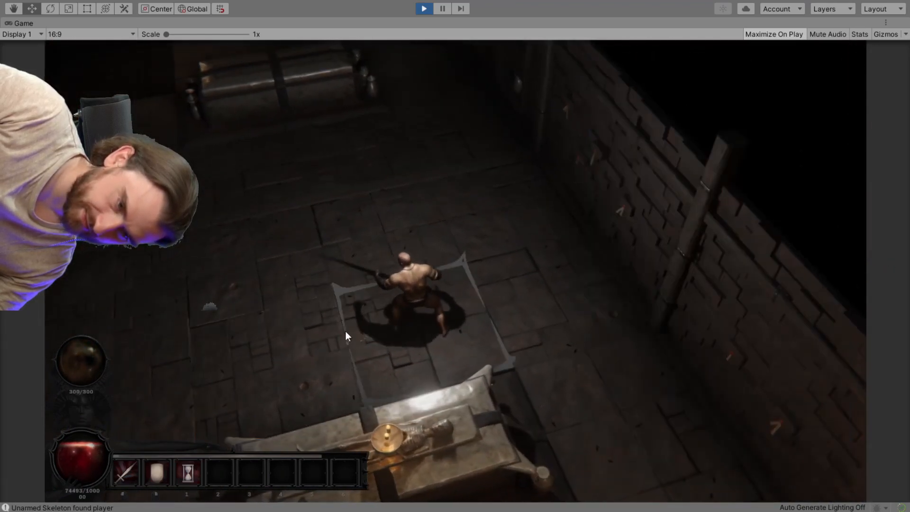
pyautogui.click(345, 332)
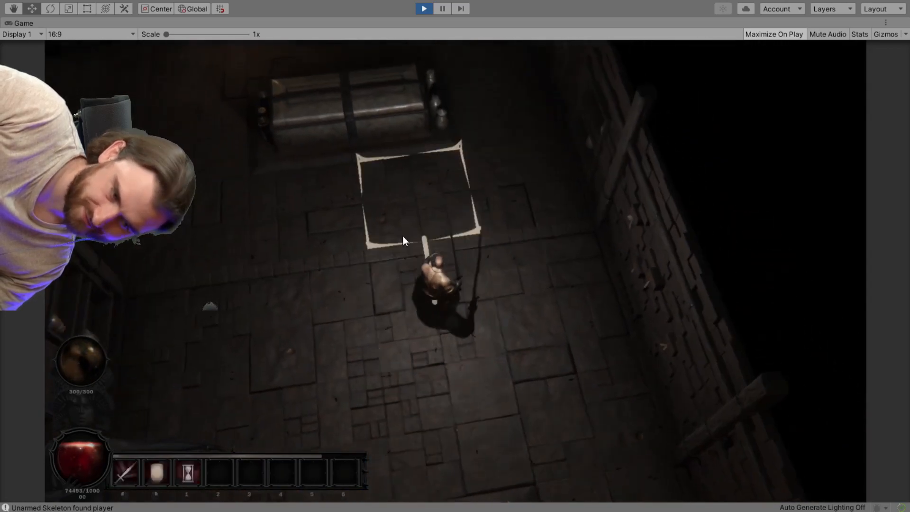
pyautogui.click(404, 241)
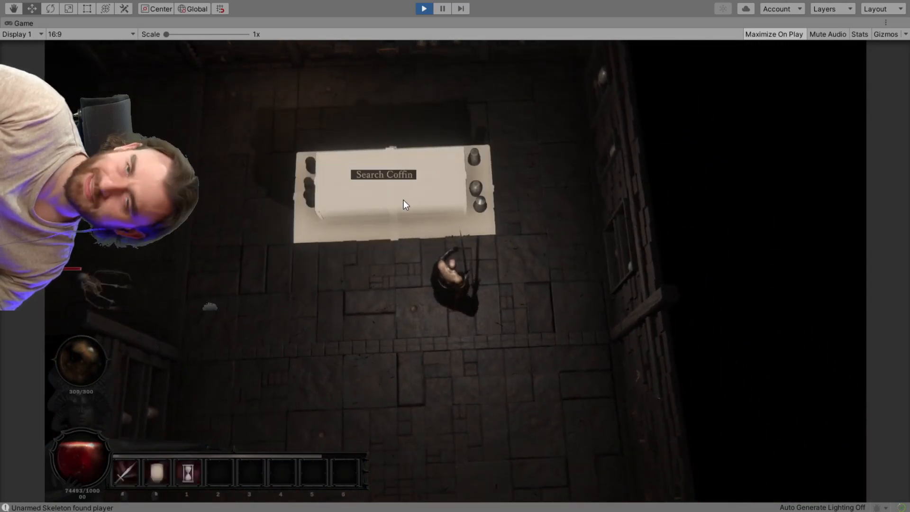
pyautogui.click(403, 200)
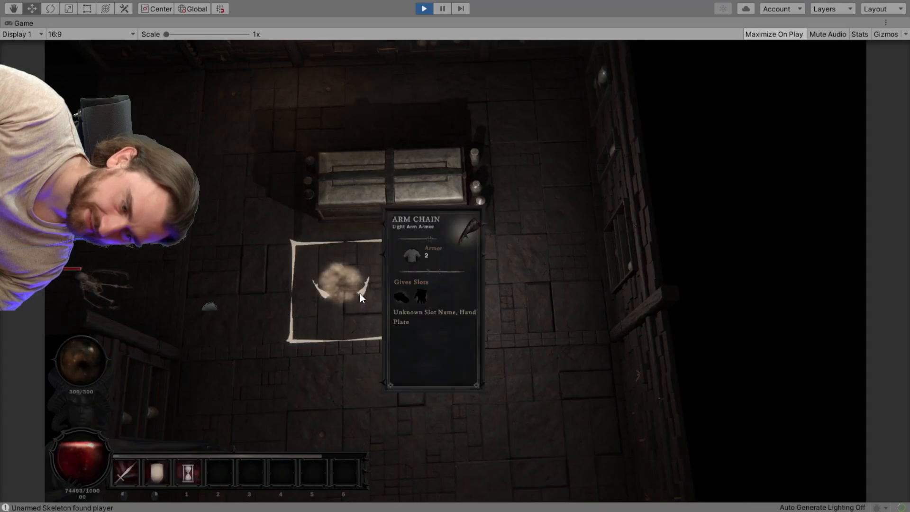
pyautogui.click(360, 294)
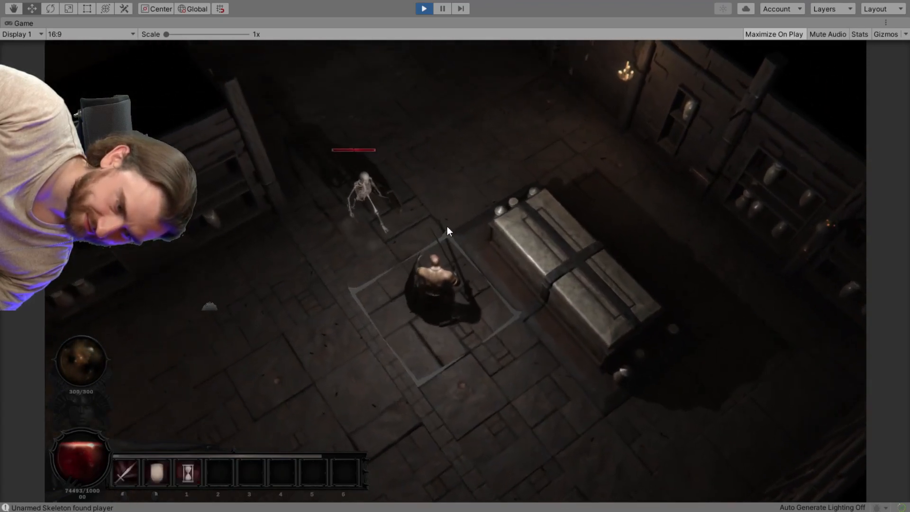
# Kill the first skeleton with repeated strikes and pick up the loot it dropped
pyautogui.click(359, 228)
pyautogui.click(360, 231)
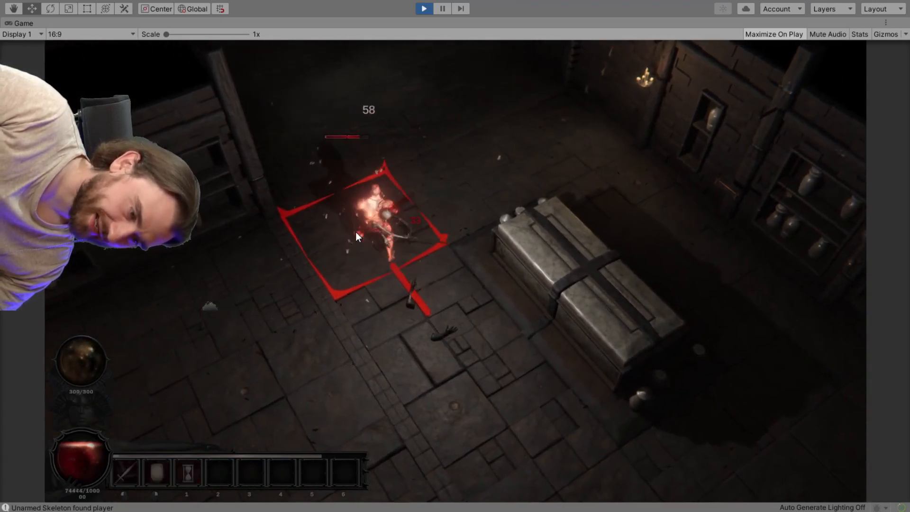
pyautogui.click(356, 237)
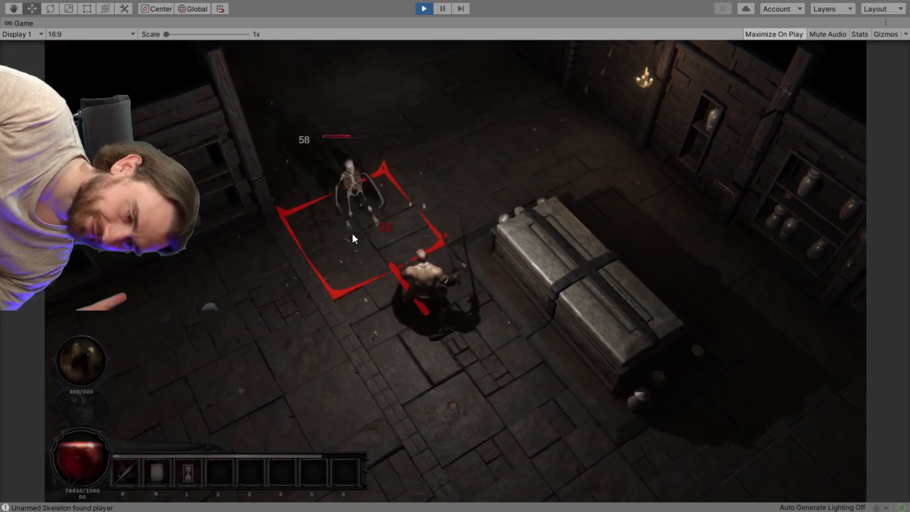
pyautogui.click(353, 234)
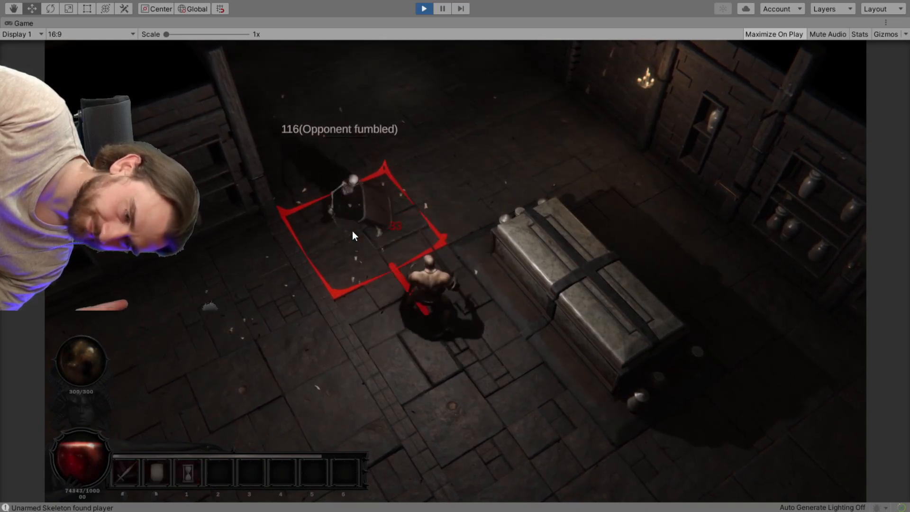
pyautogui.click(352, 231)
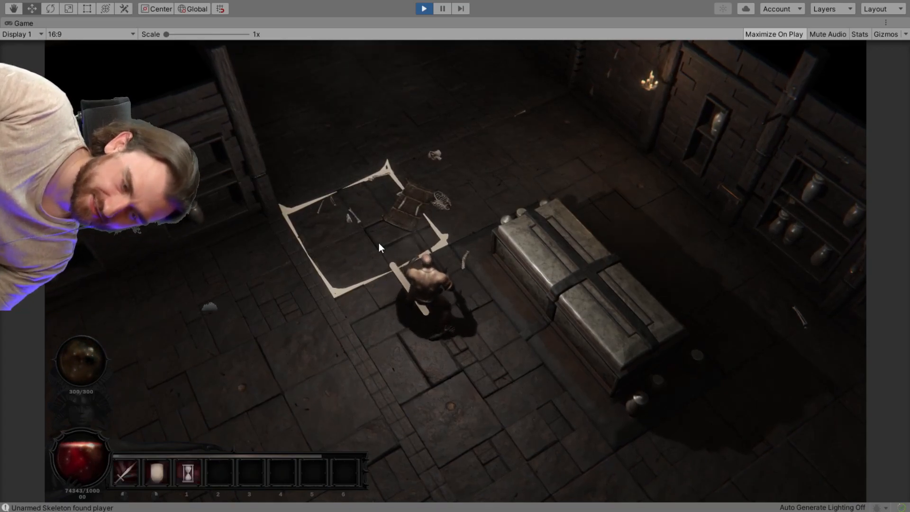
pyautogui.click(402, 210)
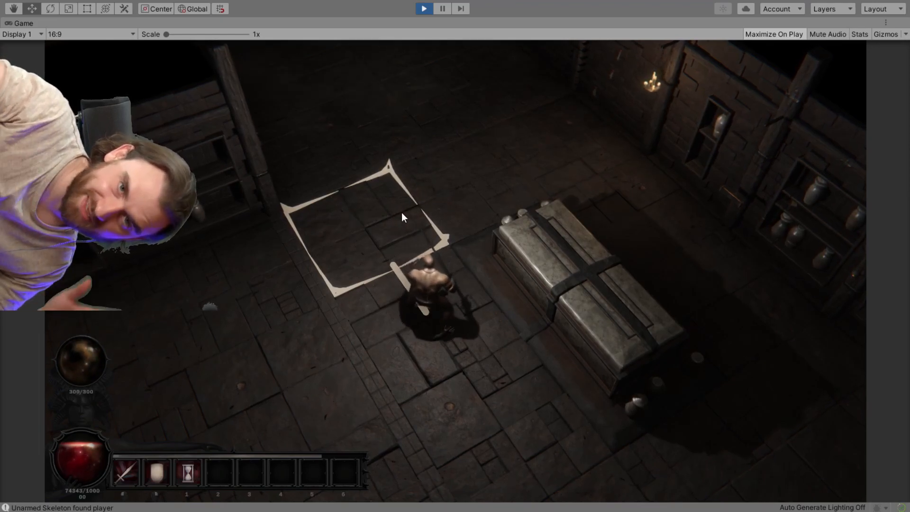
pyautogui.click(402, 212)
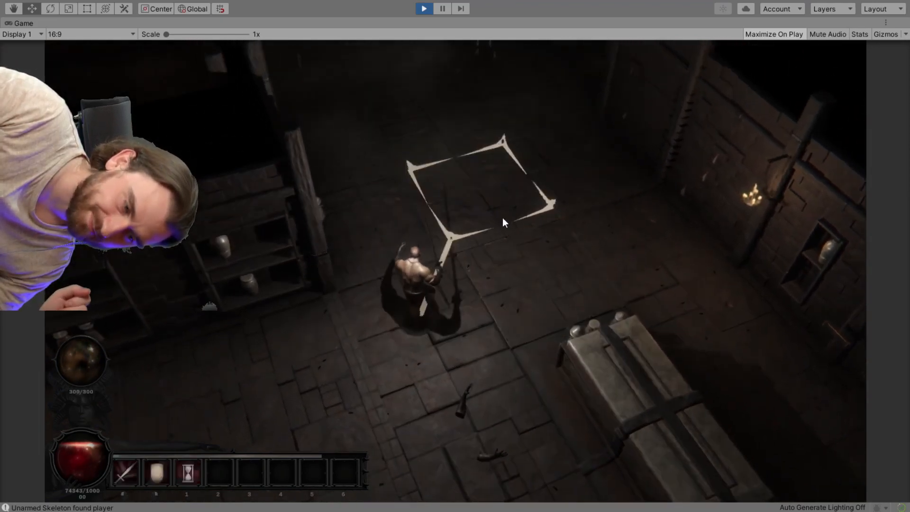
# Fight the Skeleton Berserker, finishing with a fiery leap attack
pyautogui.click(494, 218)
pyautogui.click(466, 216)
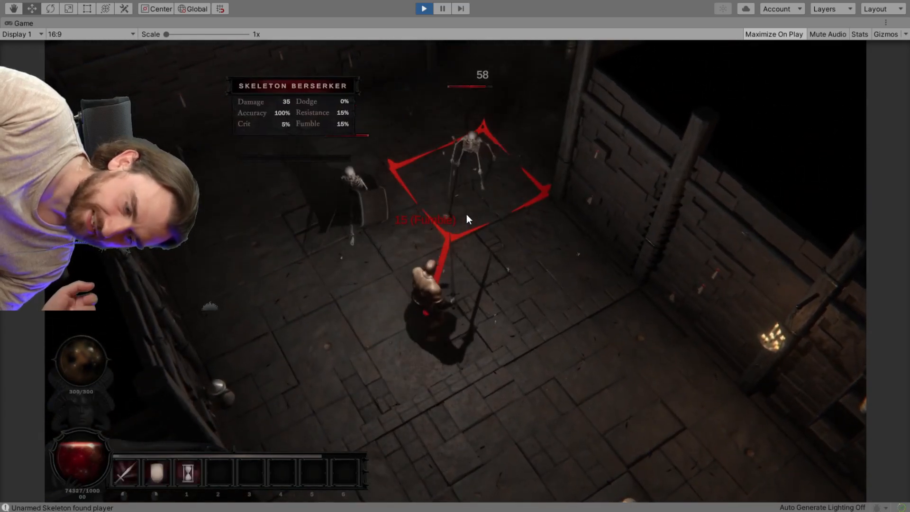
pyautogui.click(466, 211)
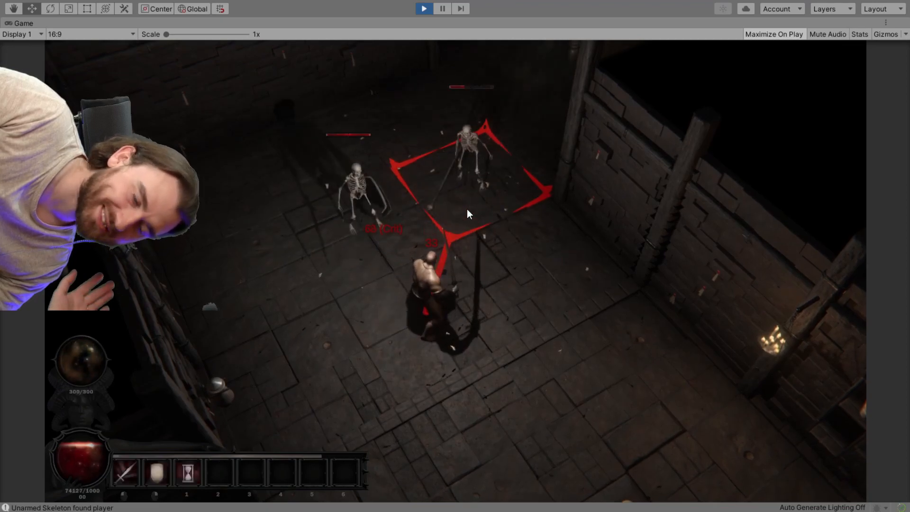
pyautogui.click(467, 210)
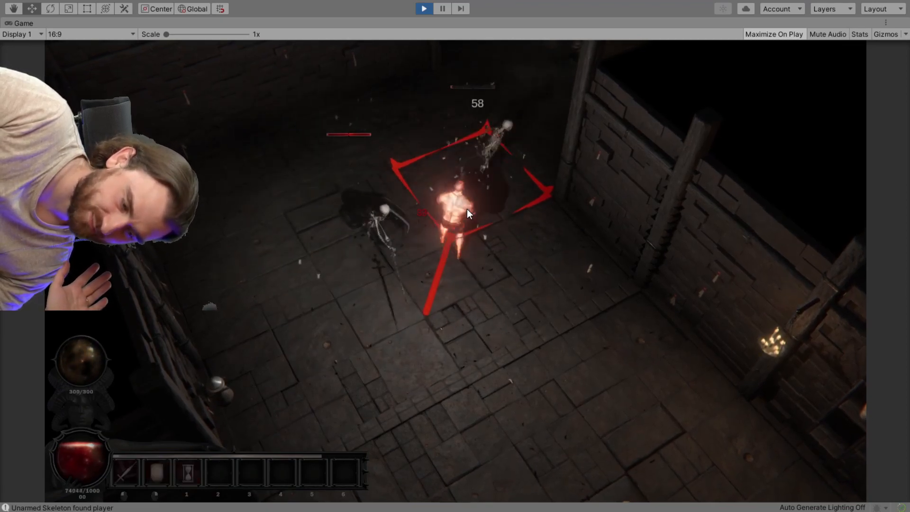
# Destroy the Skeleton Templar and move across the floor toward the Unarmed Skeleton
pyautogui.click(315, 222)
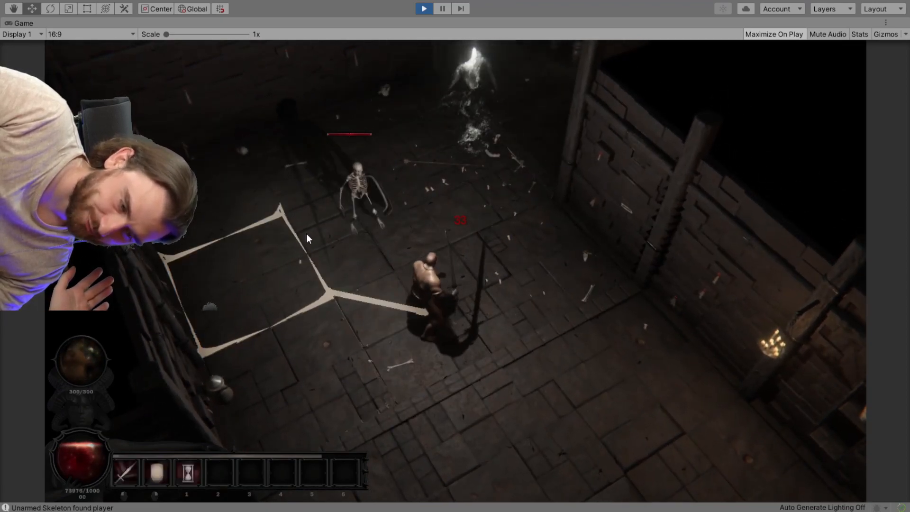
pyautogui.click(372, 211)
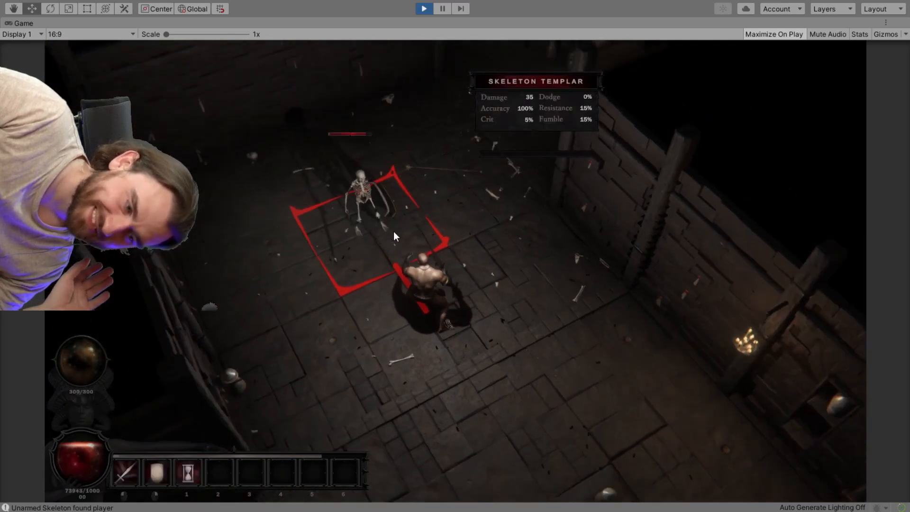
pyautogui.click(394, 231)
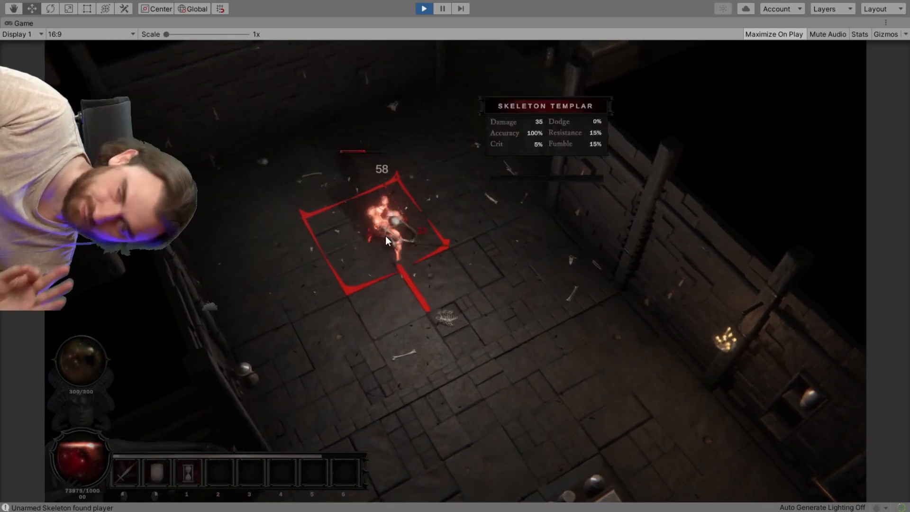
pyautogui.click(388, 237)
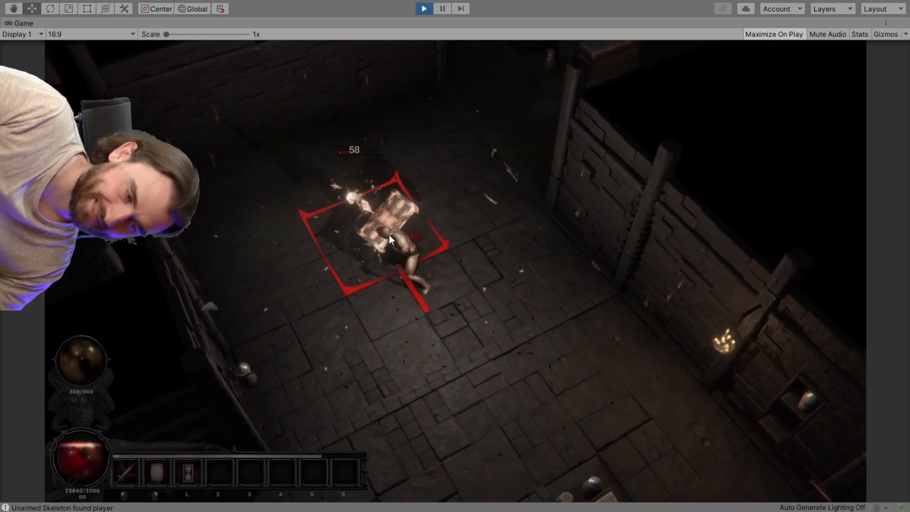
pyautogui.click(389, 234)
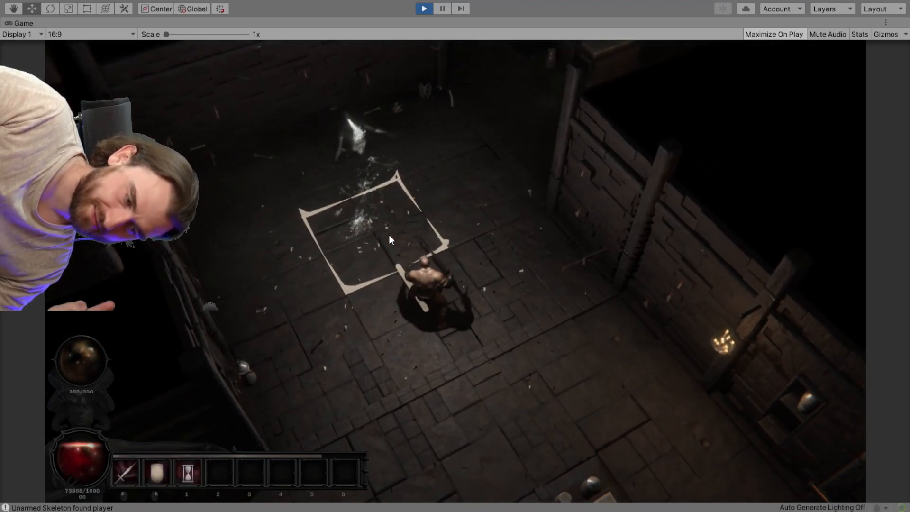
pyautogui.click(479, 234)
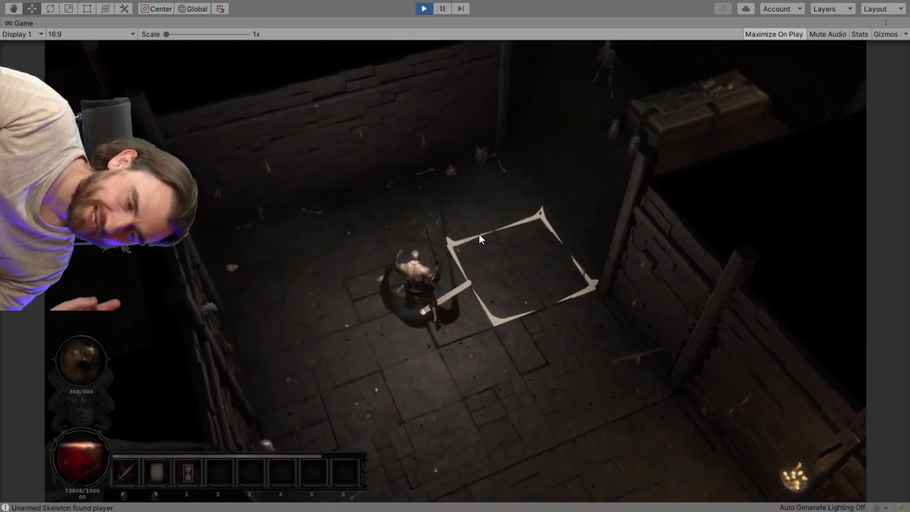
# Kill two Unarmed Skeletons near the coffin with repeated strikes
pyautogui.click(502, 265)
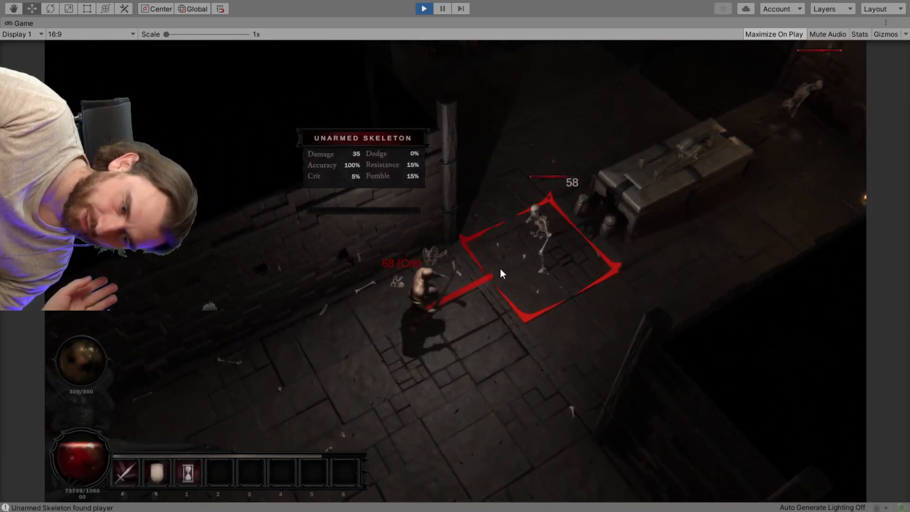
pyautogui.click(506, 262)
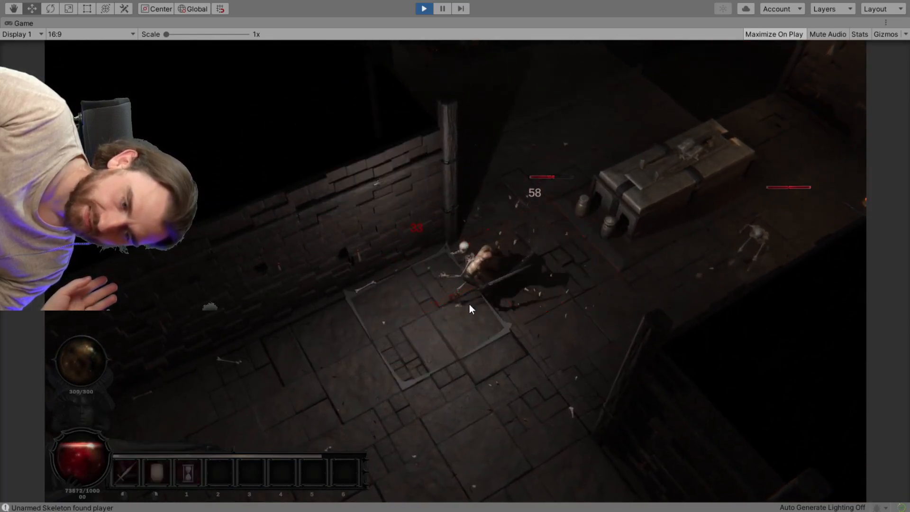
pyautogui.click(503, 268)
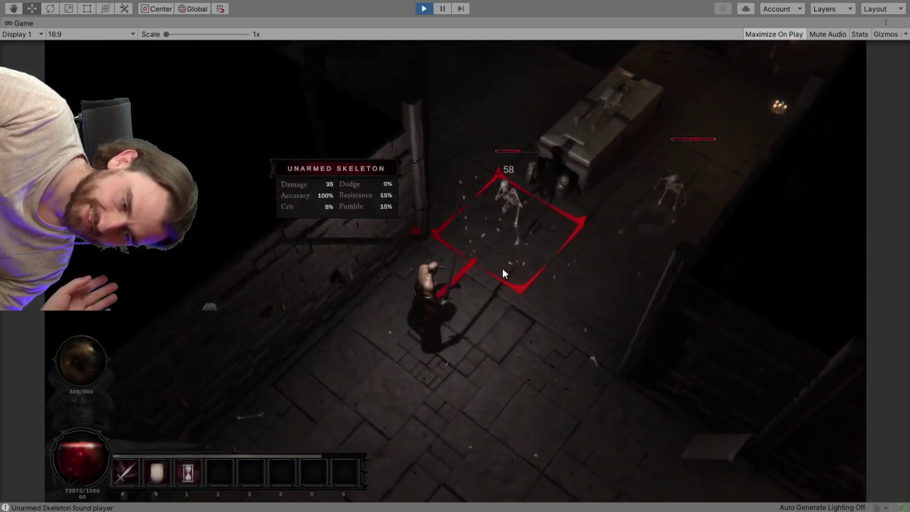
pyautogui.click(502, 237)
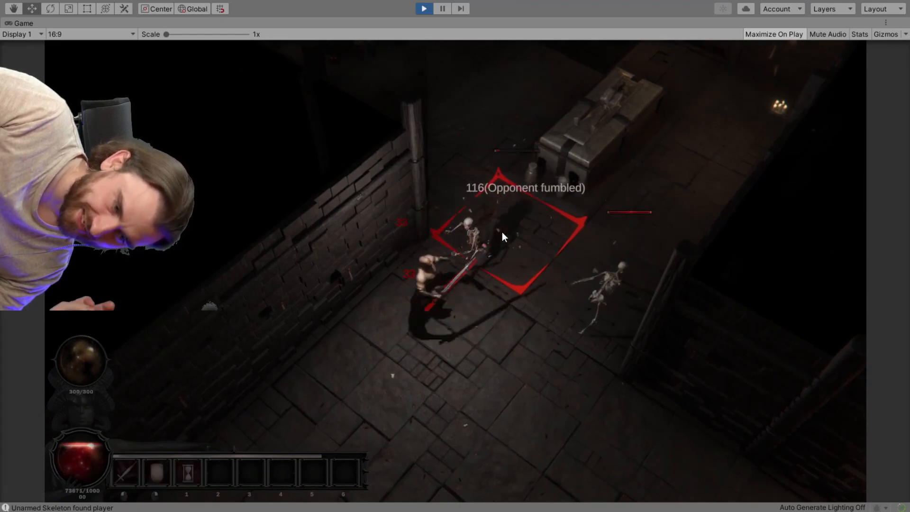
pyautogui.click(502, 237)
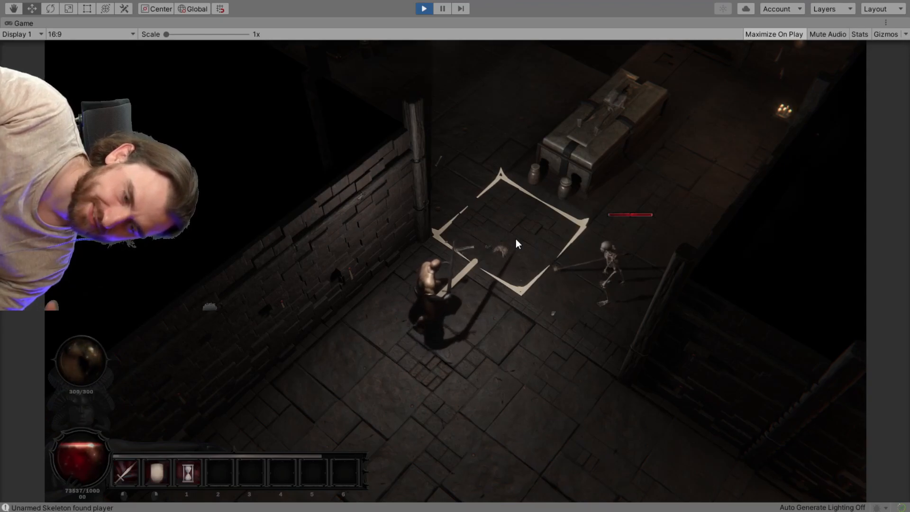
# Engage the Skeleton Berserker and keep striking it
pyautogui.click(626, 313)
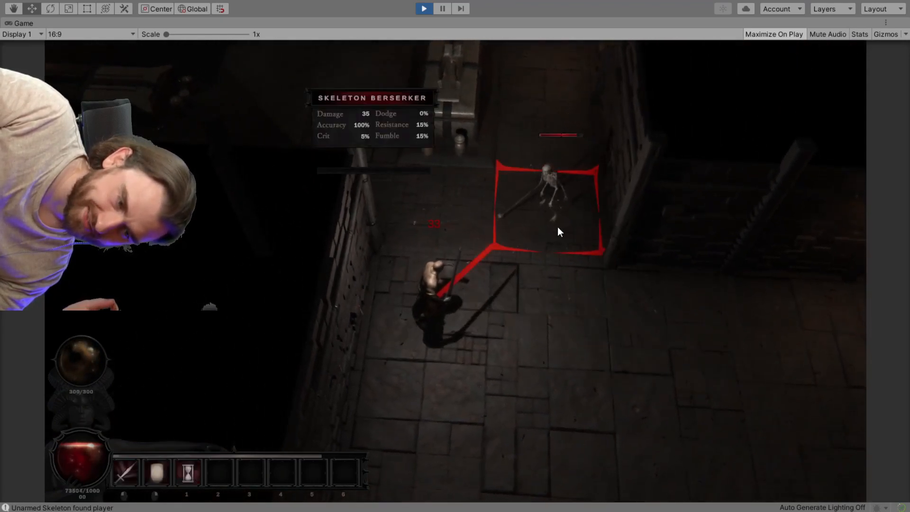
pyautogui.click(558, 227)
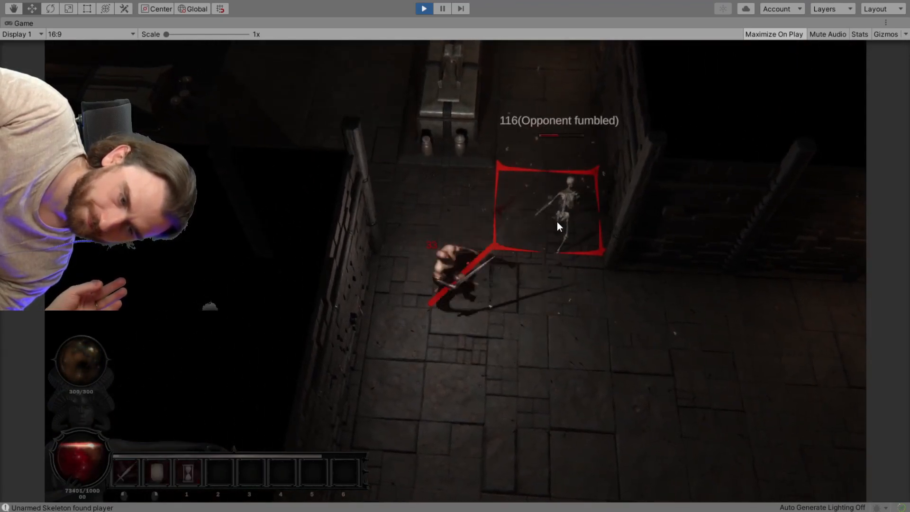
pyautogui.click(558, 221)
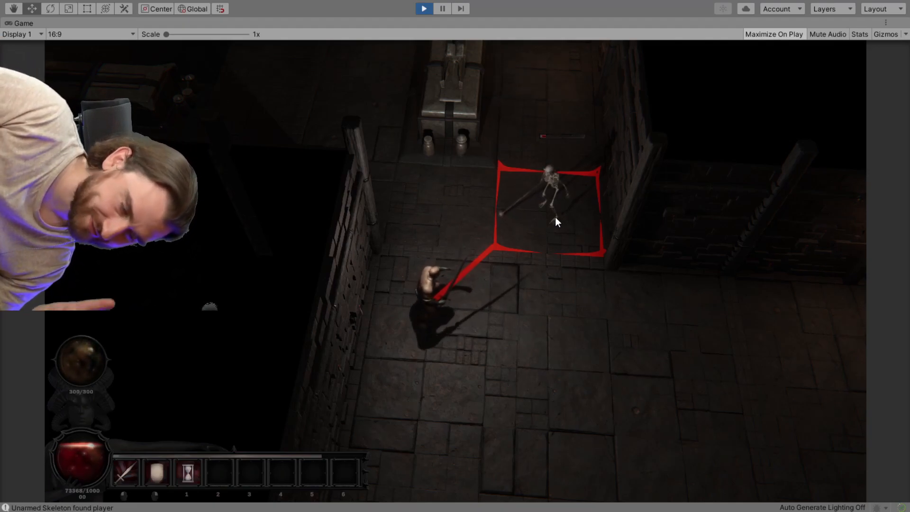
# Cast the kill spell so the skeleton bursts into white particles, then exit Play mode
pyautogui.click(556, 217)
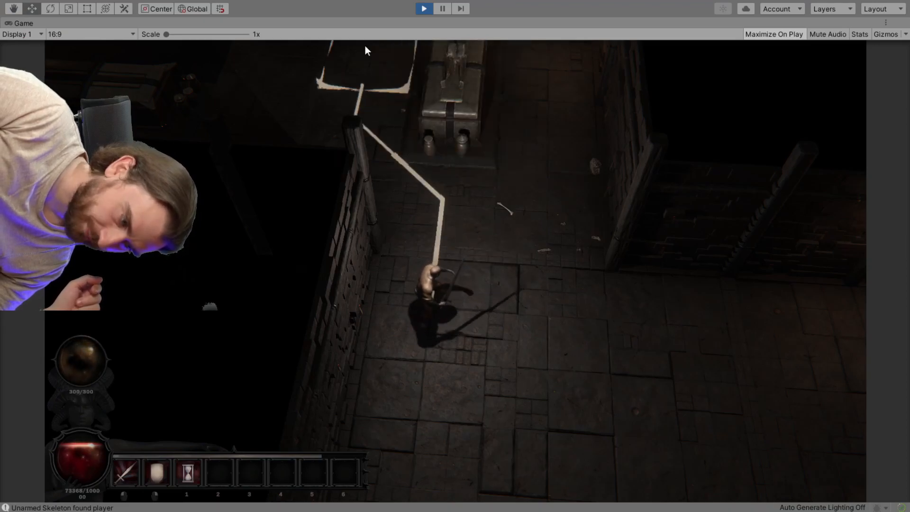
pyautogui.click(425, 9)
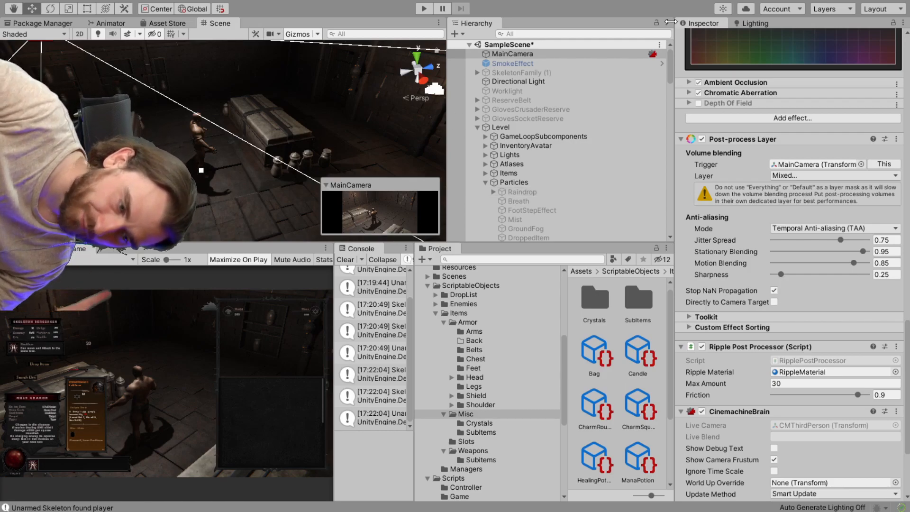
pyautogui.scroll(-3, 579, 171)
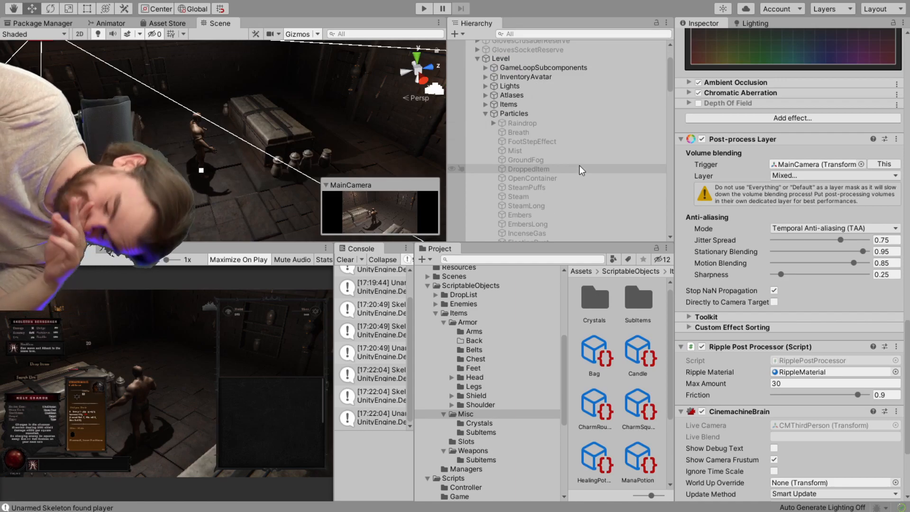
pyautogui.scroll(5, 586, 133)
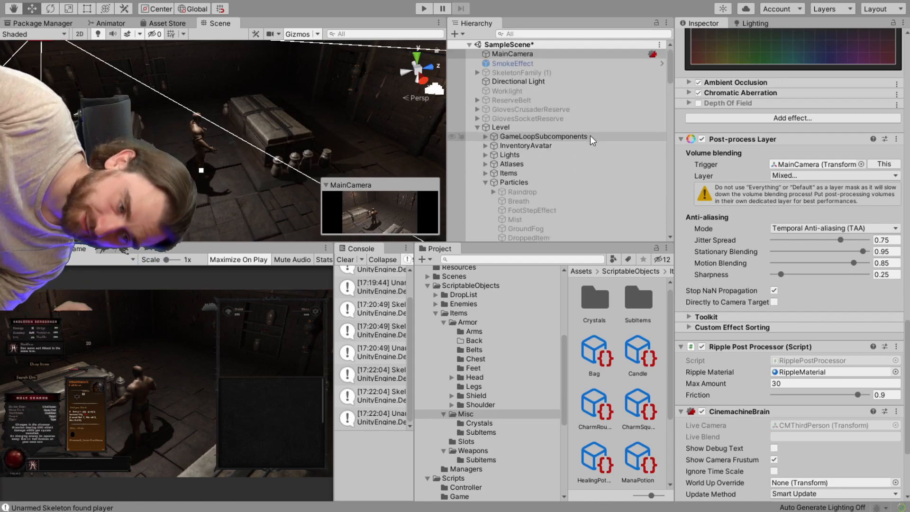
pyautogui.scroll(-3, 563, 178)
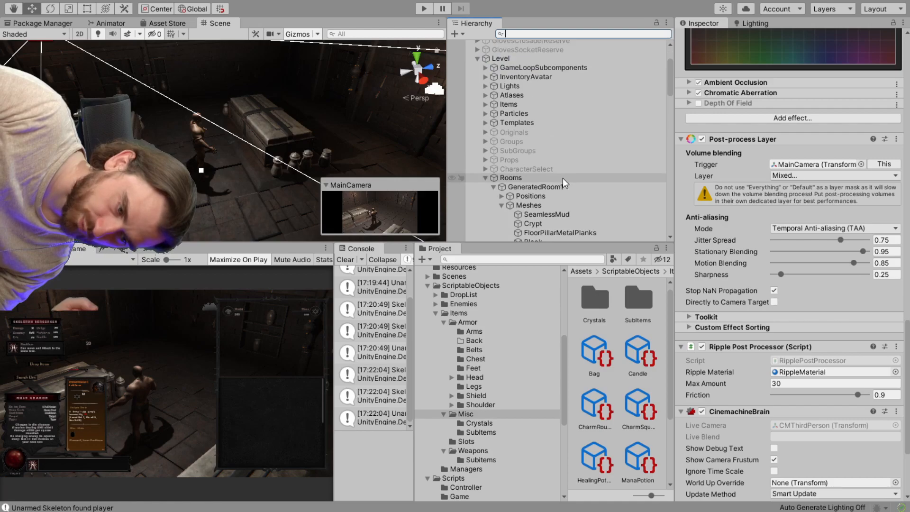
pyautogui.scroll(-3, 604, 160)
pyautogui.scroll(-2, 590, 156)
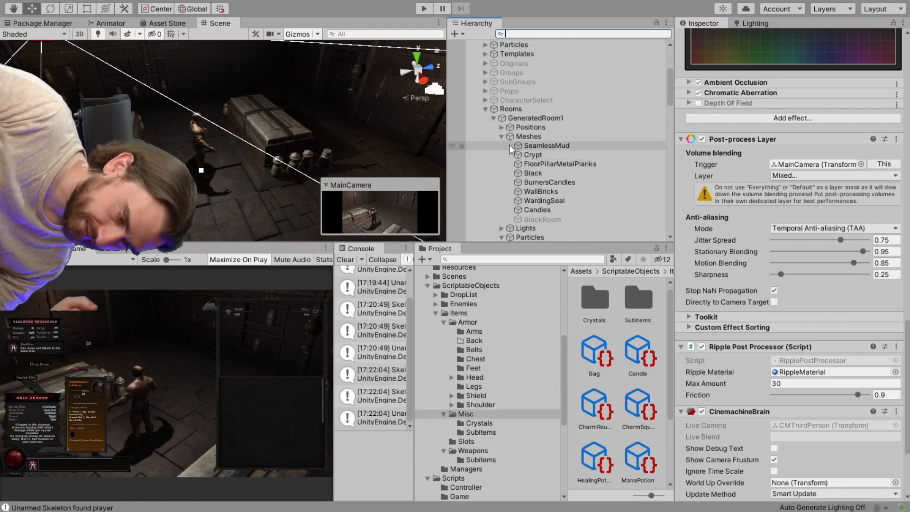
pyautogui.scroll(-3, 601, 163)
pyautogui.scroll(-3, 609, 160)
pyautogui.scroll(3, 557, 162)
pyautogui.click(487, 110)
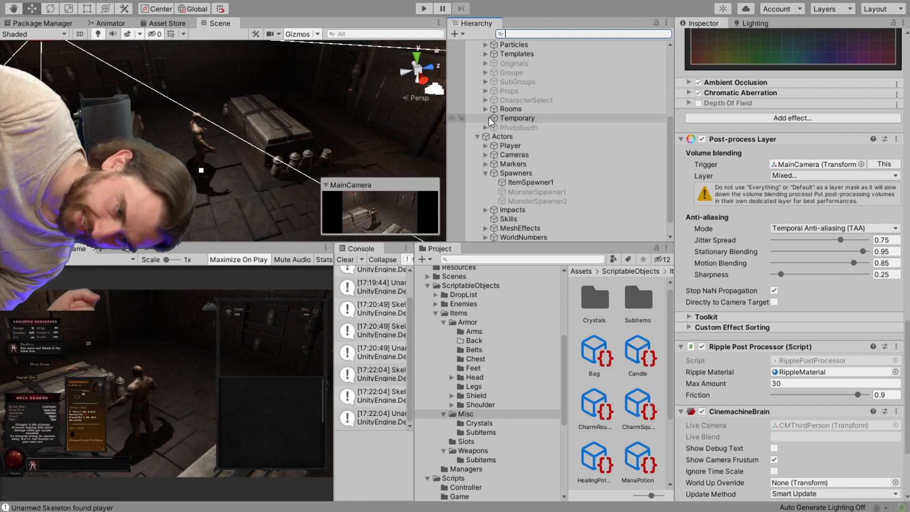
pyautogui.scroll(3, 494, 120)
pyautogui.scroll(-3, 513, 137)
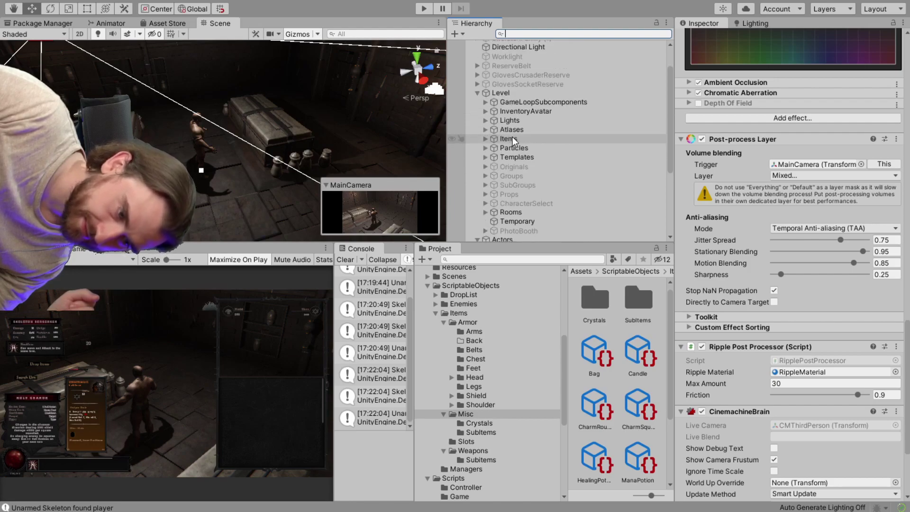
pyautogui.click(486, 154)
pyautogui.press('Left')
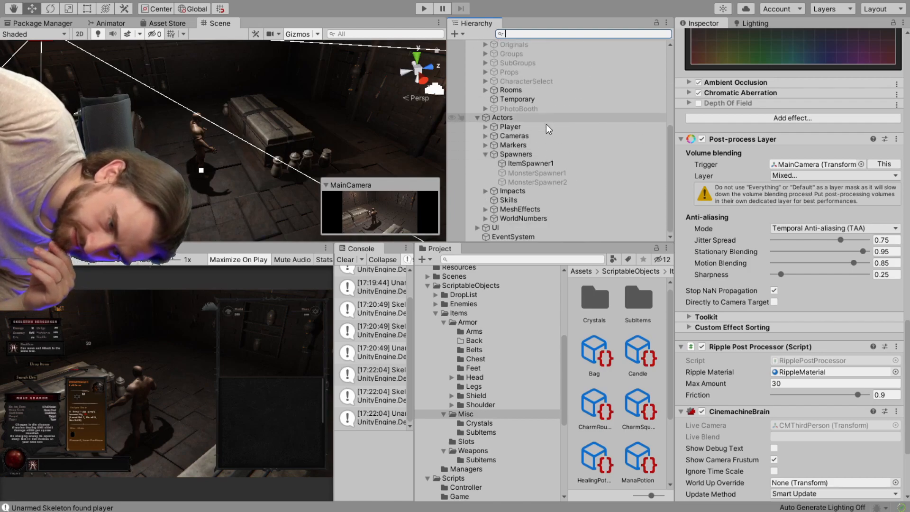
pyautogui.scroll(5, 547, 126)
pyautogui.scroll(2, 556, 137)
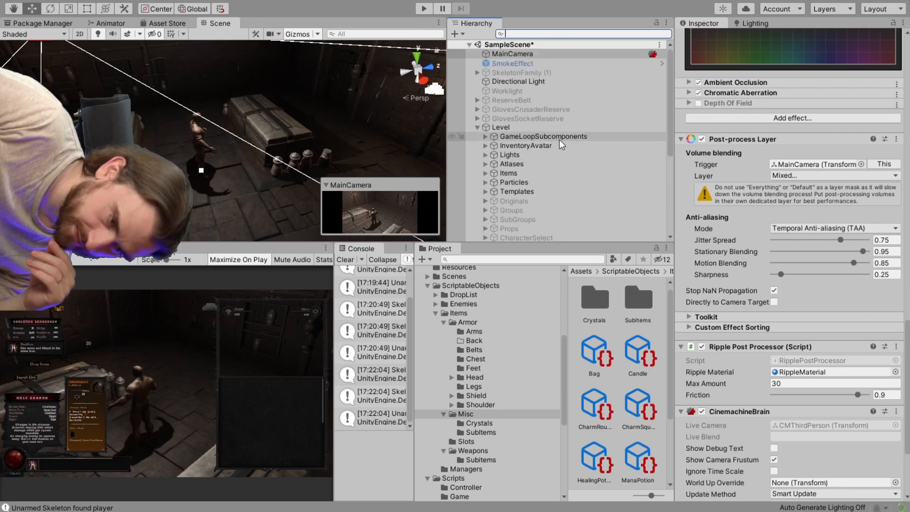
pyautogui.scroll(-3, 561, 138)
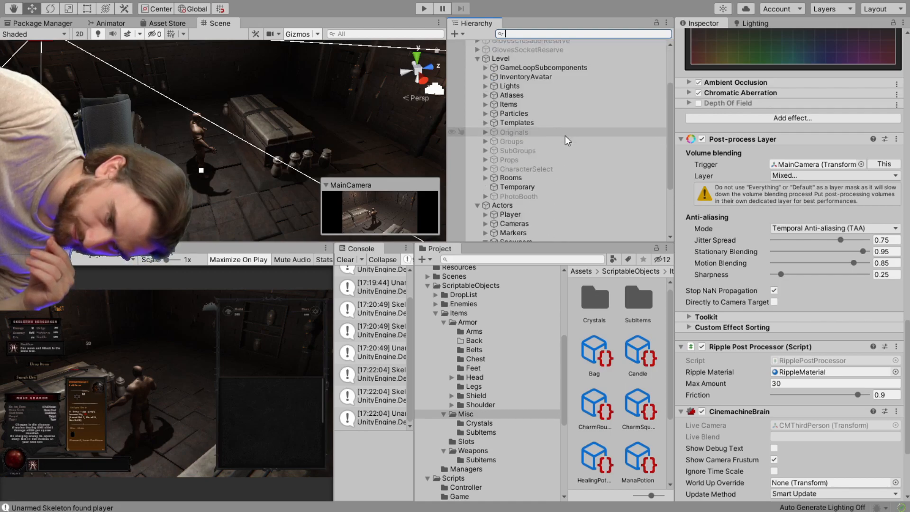
pyautogui.scroll(-3, 566, 136)
pyautogui.click(490, 154)
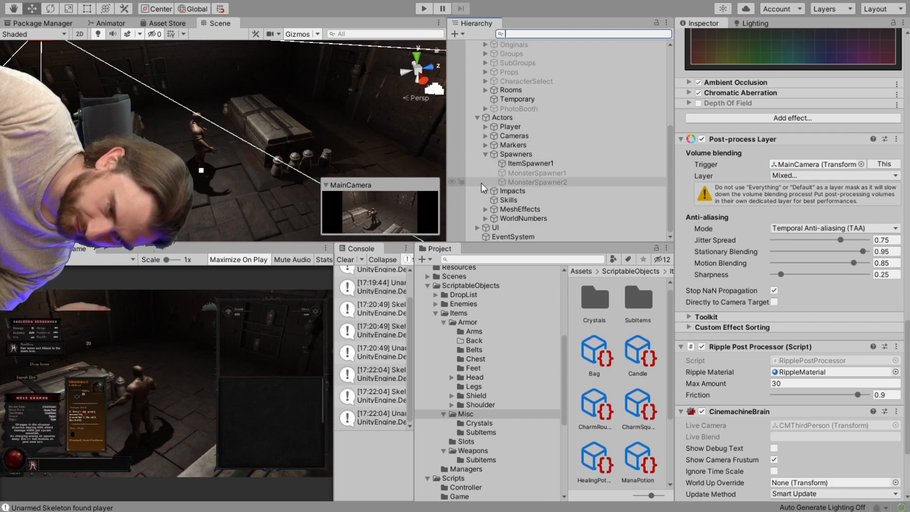
# Select GhostBody under Markers, frame it in the Scene view and make it active
pyautogui.click(485, 145)
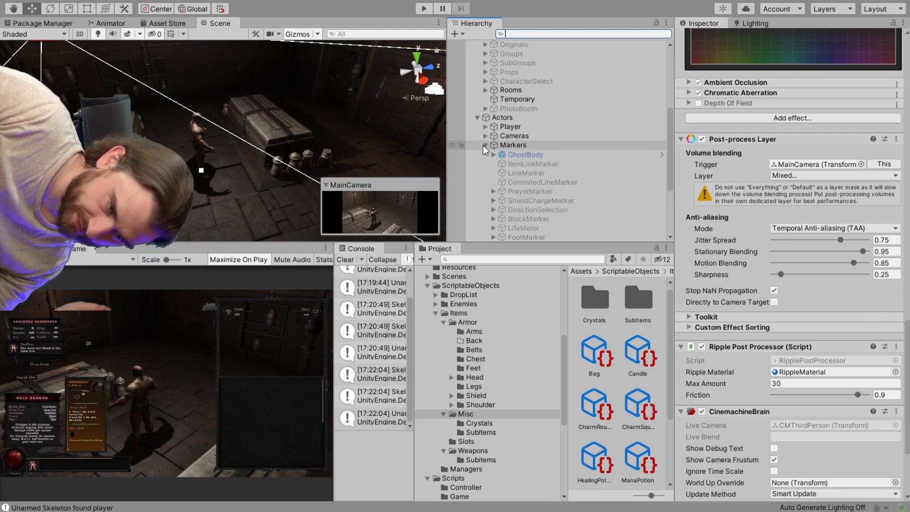
pyautogui.click(516, 155)
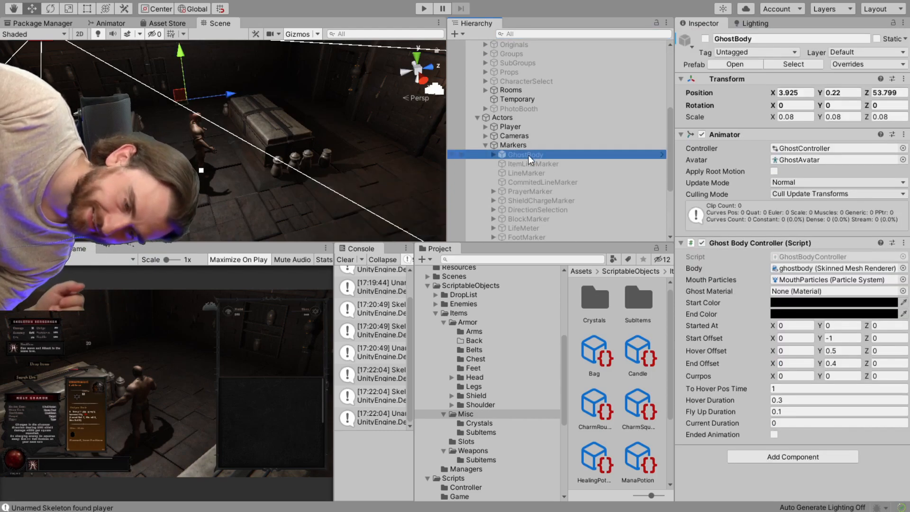
pyautogui.click(193, 165)
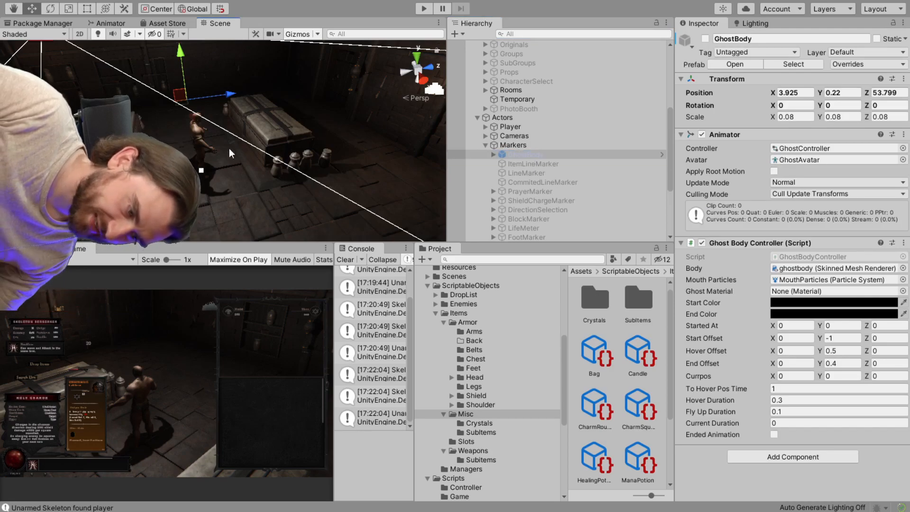
pyautogui.press('f')
pyautogui.scroll(3, 212, 165)
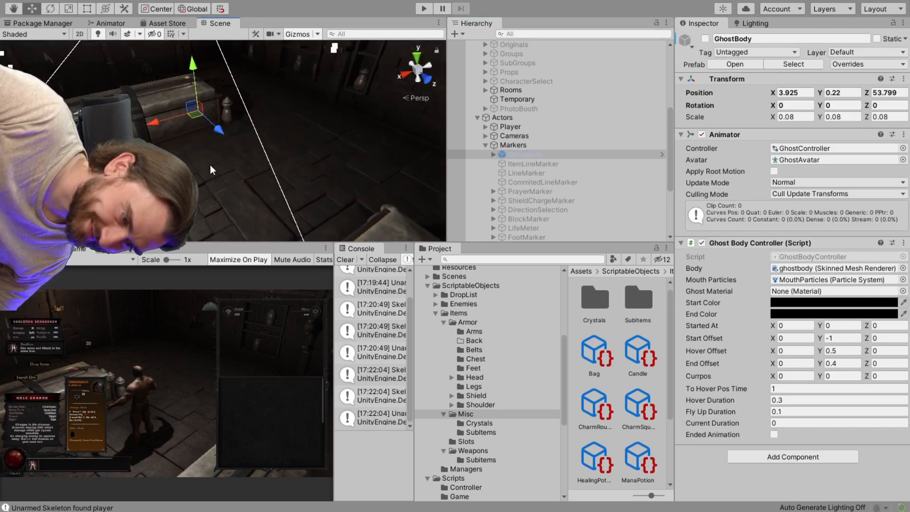
pyautogui.scroll(-3, 478, 159)
pyautogui.scroll(6, 563, 136)
pyautogui.click(705, 38)
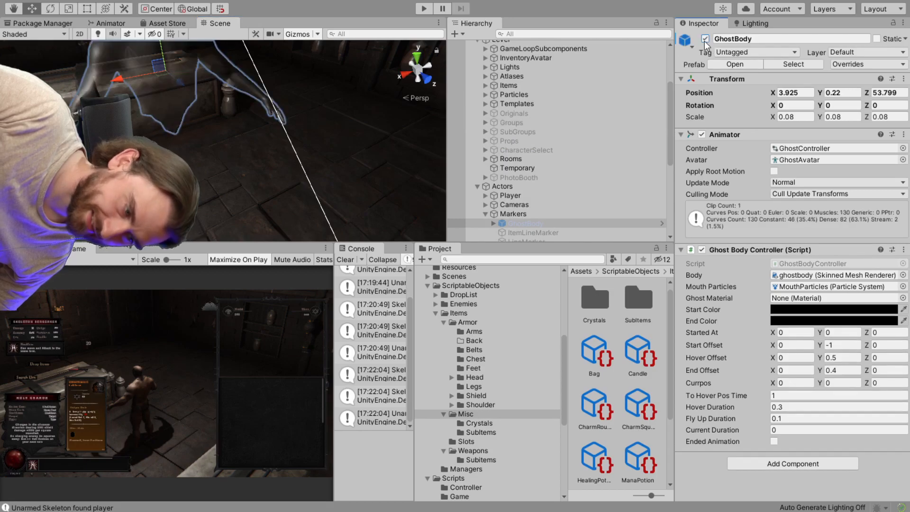
pyautogui.scroll(4, 242, 136)
pyautogui.scroll(-5, 232, 155)
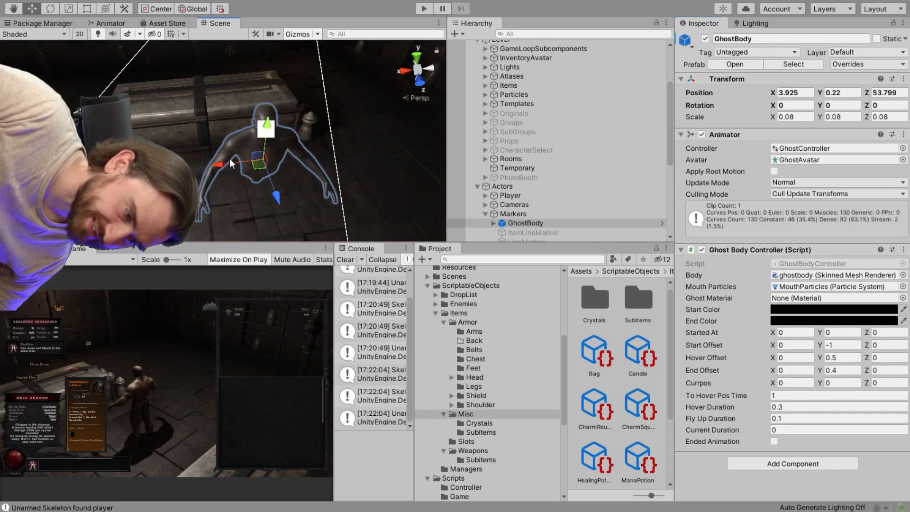
pyautogui.scroll(-3, 210, 87)
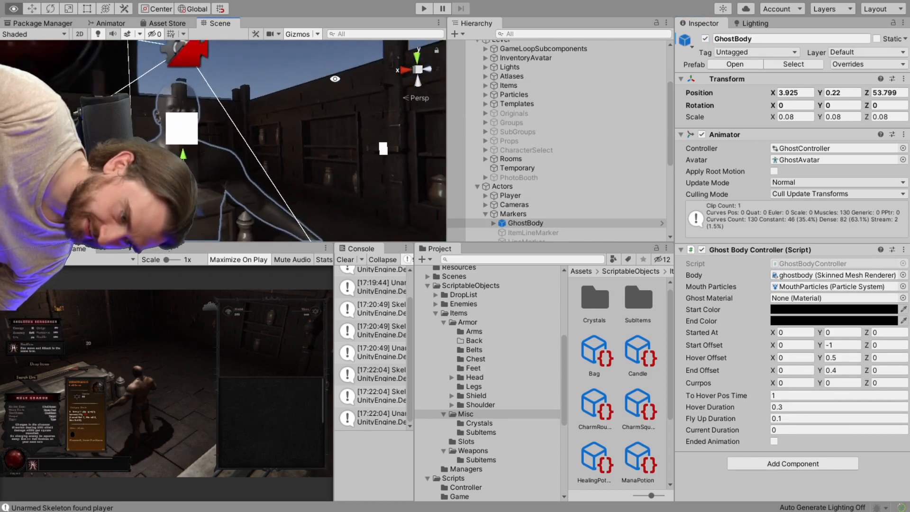
pyautogui.click(270, 60)
pyautogui.scroll(-3, 265, 87)
pyautogui.click(220, 157)
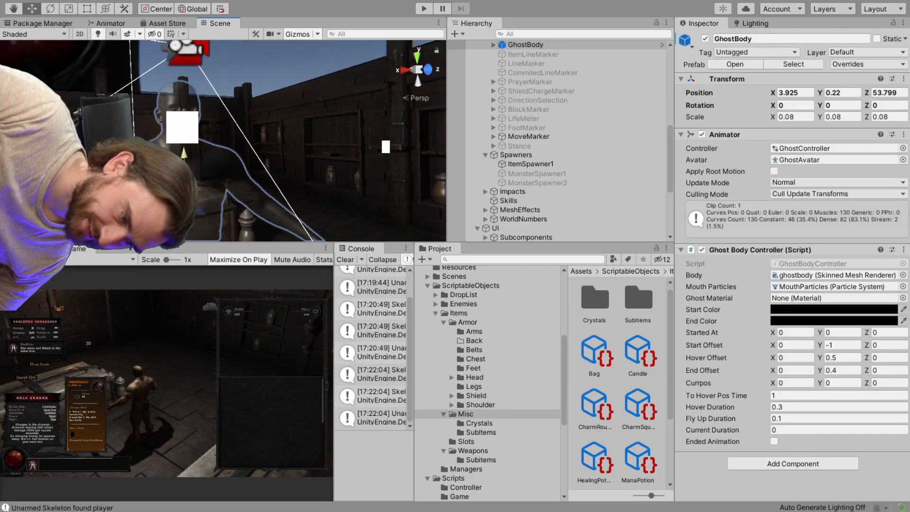
pyautogui.scroll(5, 220, 157)
pyautogui.scroll(-3, 285, 142)
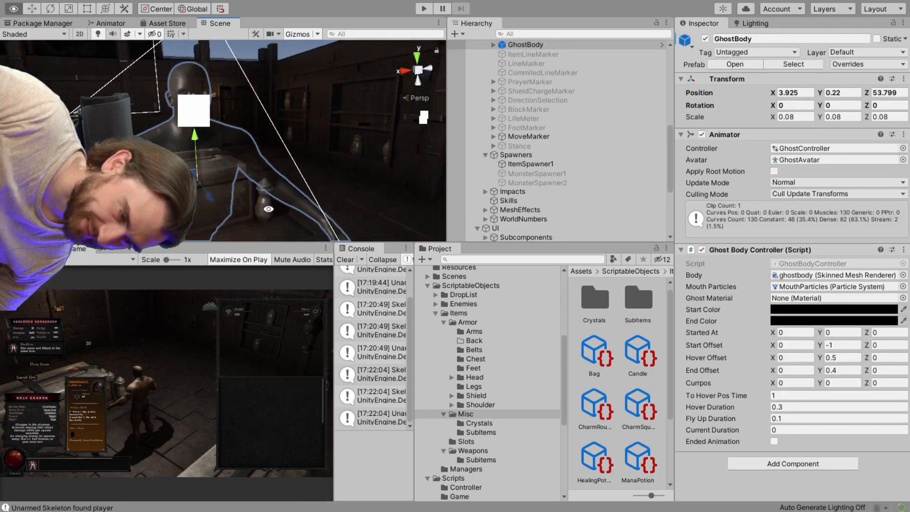
pyautogui.press('w')
pyautogui.scroll(2, 534, 55)
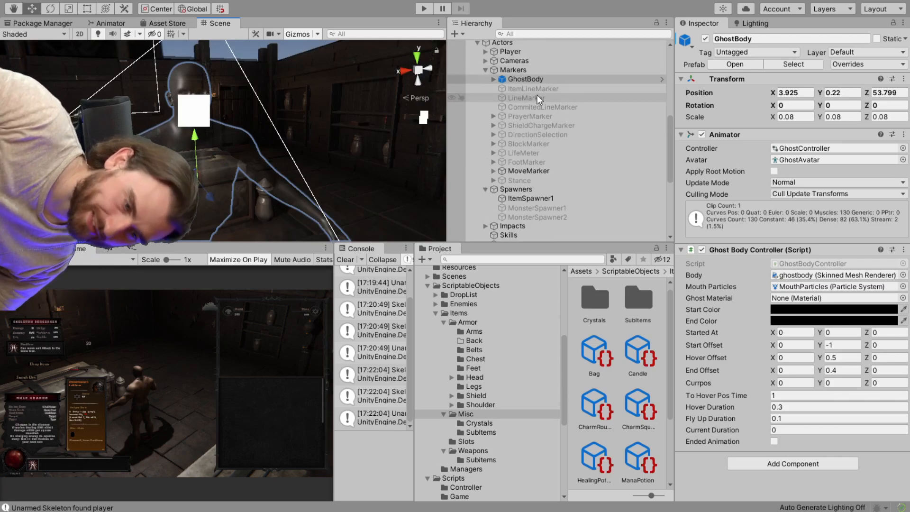
# Expand GhostBody's skeleton through Root, pelvis, spines and neck_01 to the head bone's MouthParticles
pyautogui.click(486, 78)
pyautogui.click(501, 89)
pyautogui.click(510, 97)
pyautogui.click(519, 107)
pyautogui.click(526, 116)
pyautogui.click(534, 125)
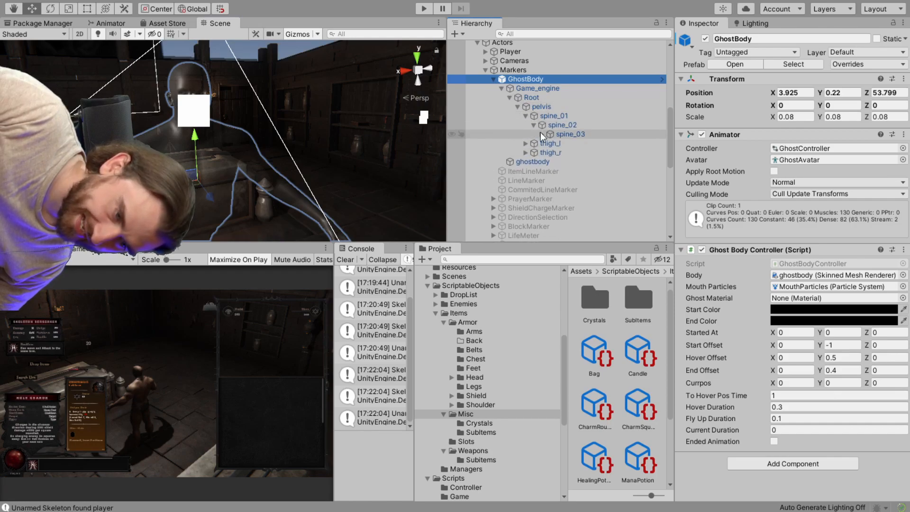
pyautogui.click(543, 135)
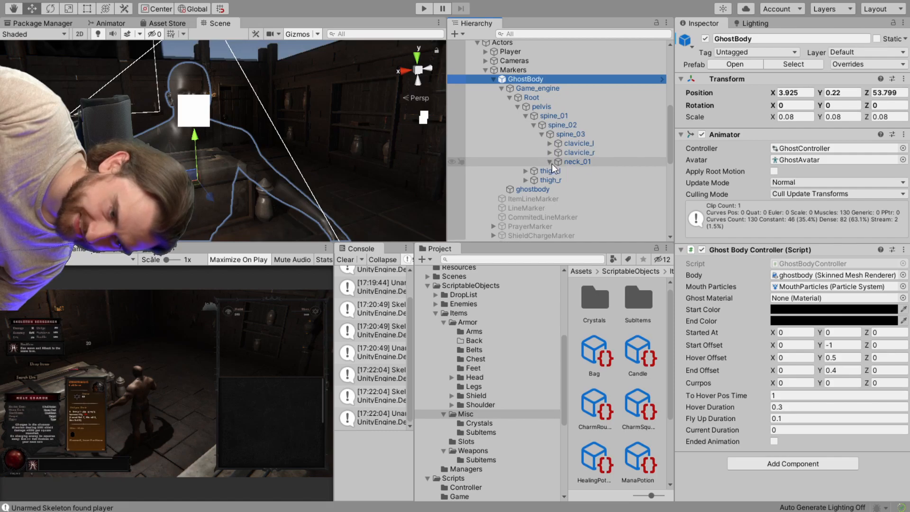
pyautogui.click(550, 162)
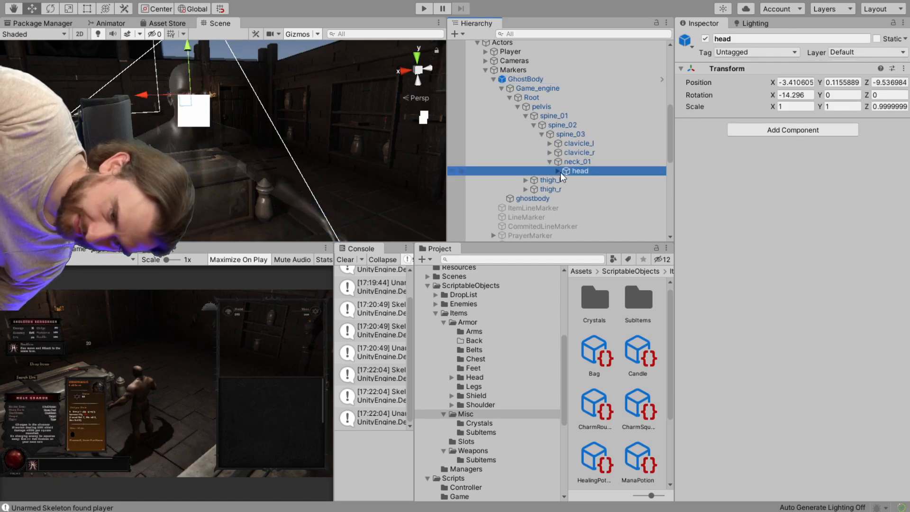
pyautogui.click(558, 170)
# Select the MouthParticles emitter and watch ghost particles stream across the orbited scene
pyautogui.click(600, 189)
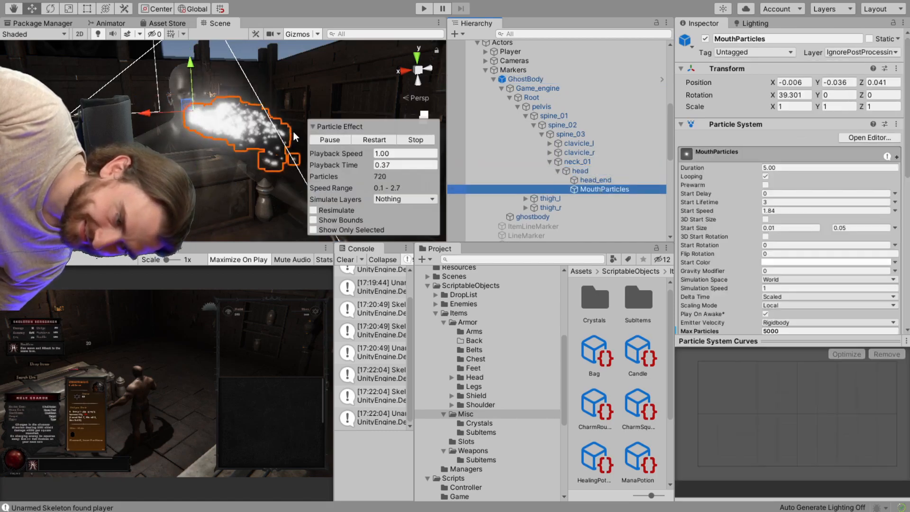
pyautogui.moveTo(286, 136)
pyautogui.mouseDown()
pyautogui.moveTo(213, 164)
pyautogui.moveTo(393, 192)
pyautogui.moveTo(249, 142)
pyautogui.moveTo(357, 200)
pyautogui.moveTo(229, 159)
pyautogui.mouseUp()
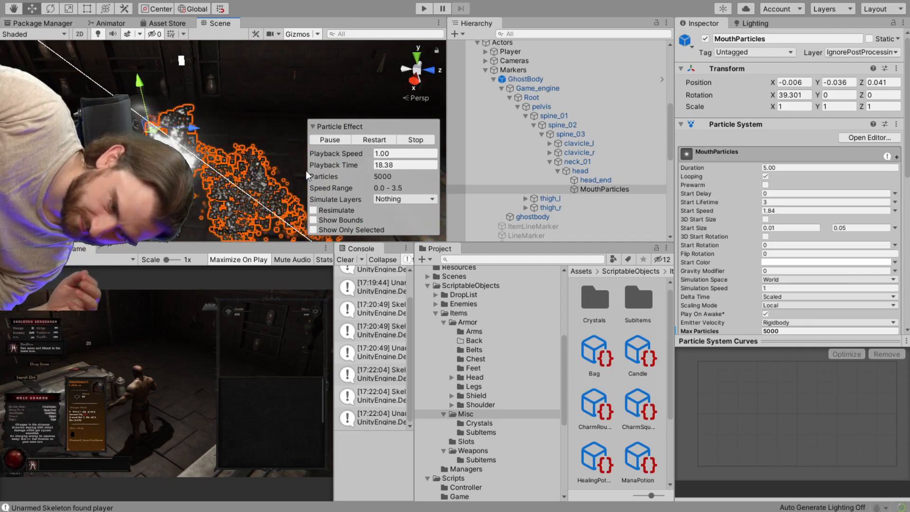
pyautogui.scroll(-8, 850, 223)
pyautogui.scroll(3, 850, 223)
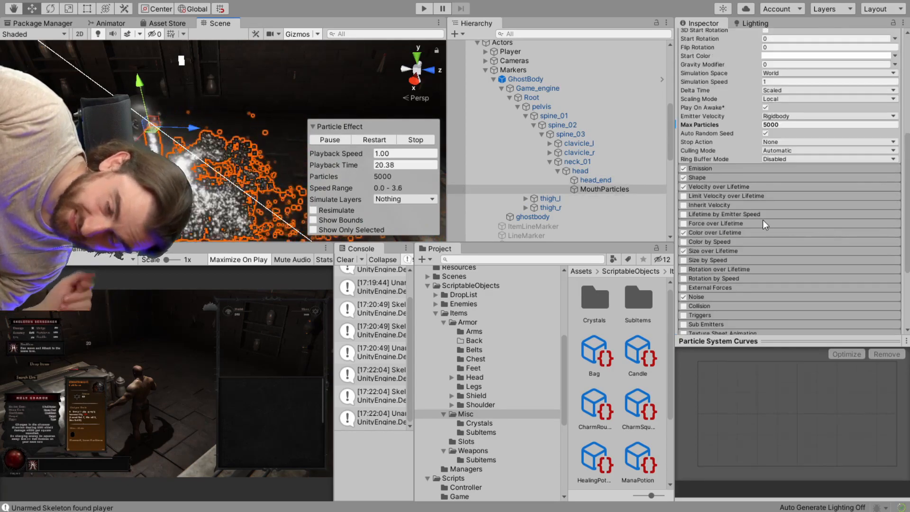
# Inspect the MouthParticles Emission, Noise and Velocity over Lifetime modules
pyautogui.click(723, 169)
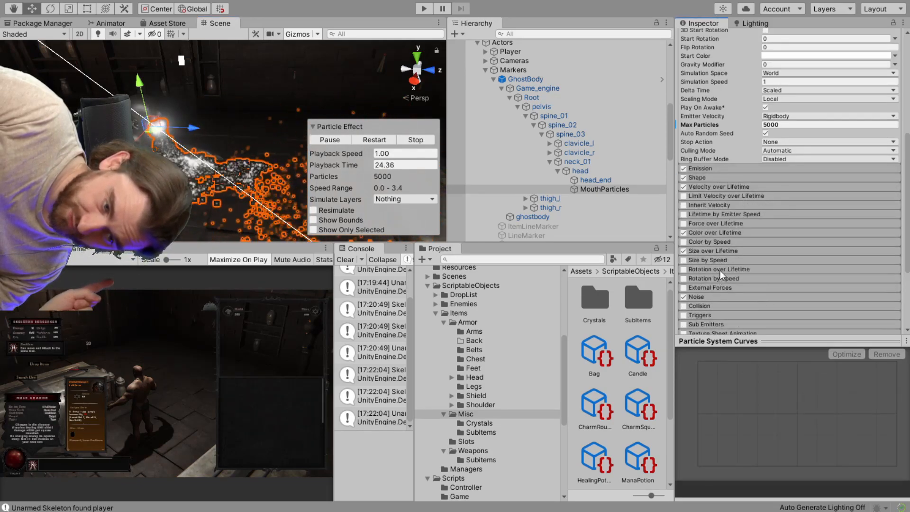
pyautogui.click(716, 297)
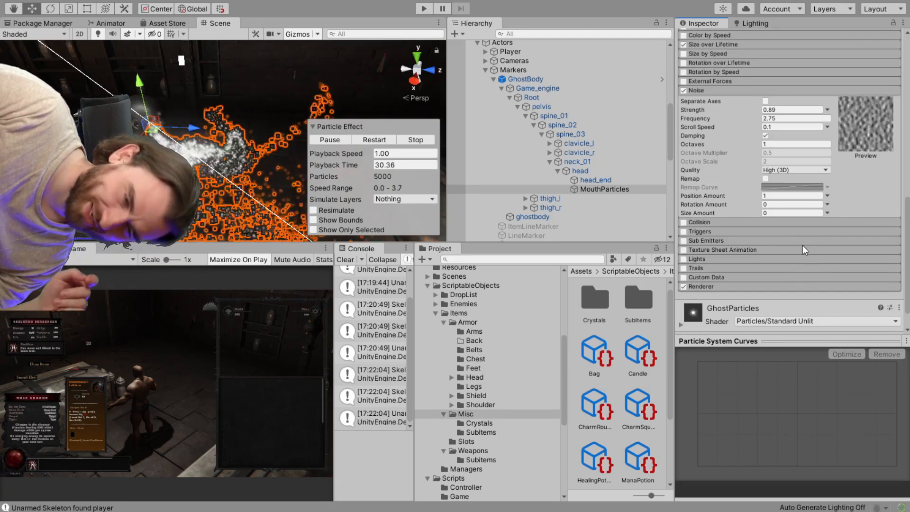
pyautogui.scroll(3, 781, 254)
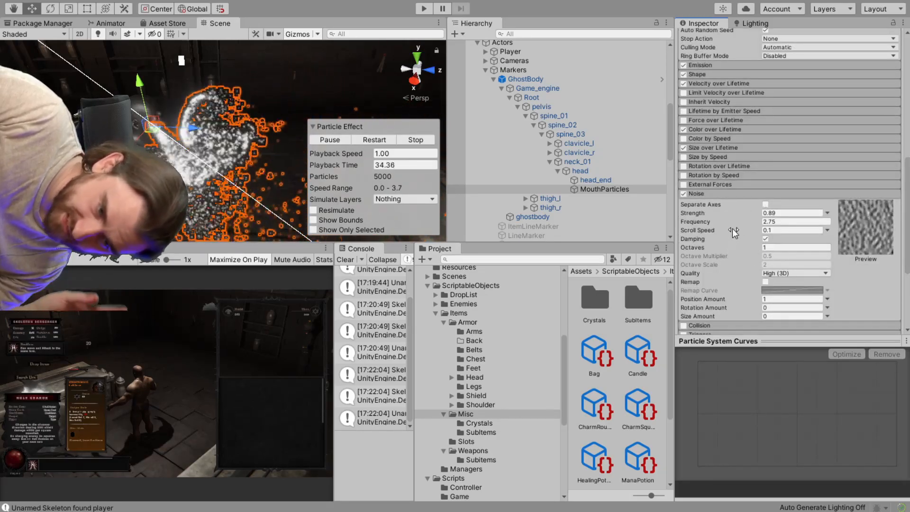
pyautogui.scroll(3, 733, 228)
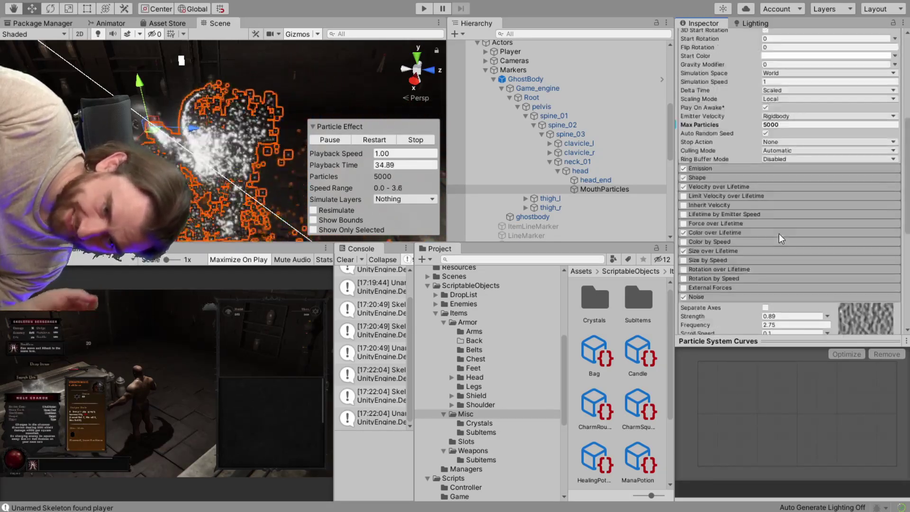
pyautogui.click(741, 186)
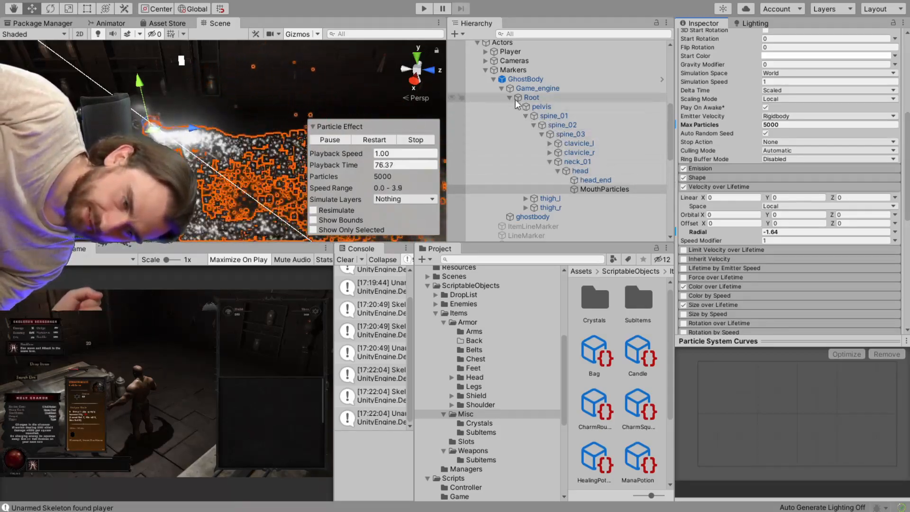
# Select GhostBody, deactivate it so the ghost vanishes, and collapse its skeleton hierarchy
pyautogui.click(527, 78)
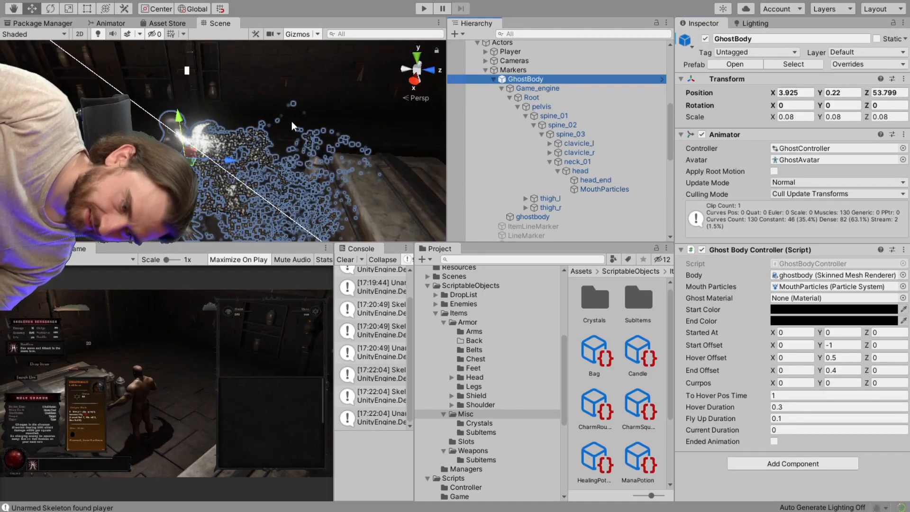
pyautogui.moveTo(289, 120)
pyautogui.mouseDown()
pyautogui.moveTo(213, 142)
pyautogui.moveTo(336, 114)
pyautogui.moveTo(285, 143)
pyautogui.mouseUp()
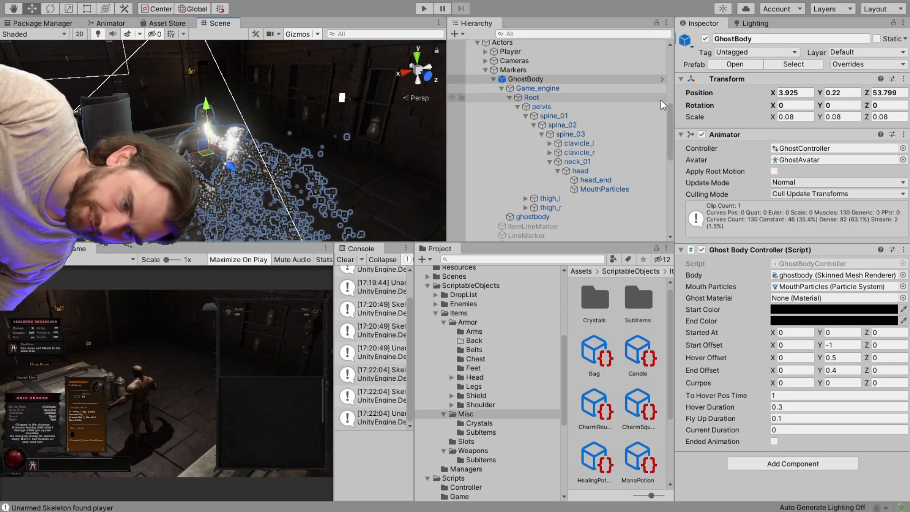
pyautogui.click(706, 39)
pyautogui.scroll(-3, 514, 112)
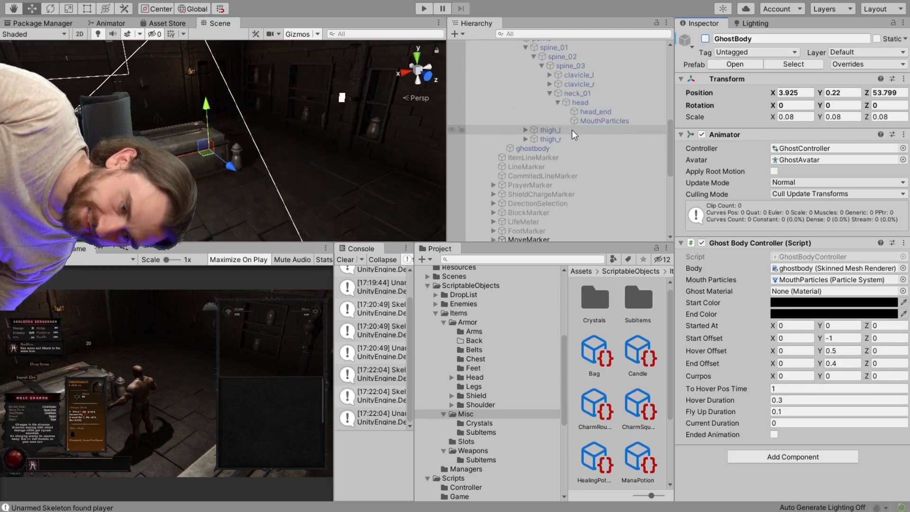
pyautogui.scroll(-2, 602, 135)
pyautogui.scroll(3, 604, 143)
pyautogui.scroll(3, 605, 143)
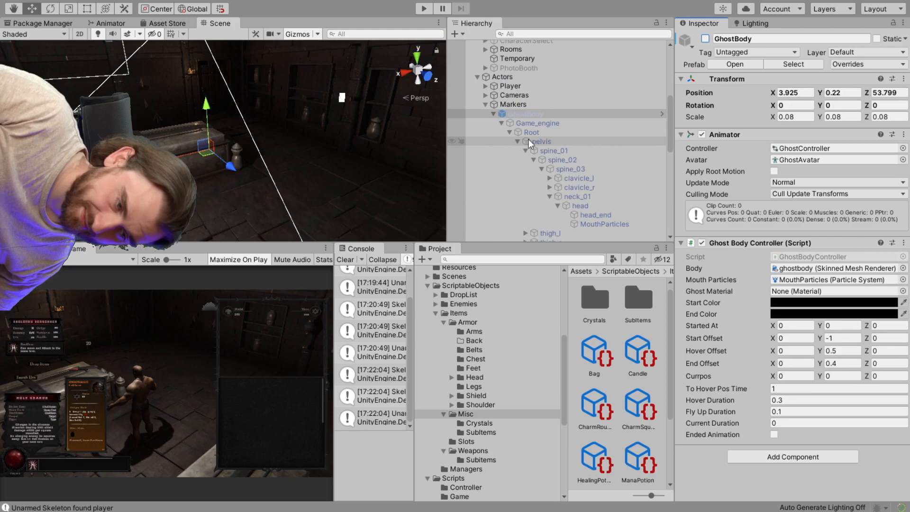
pyautogui.click(494, 113)
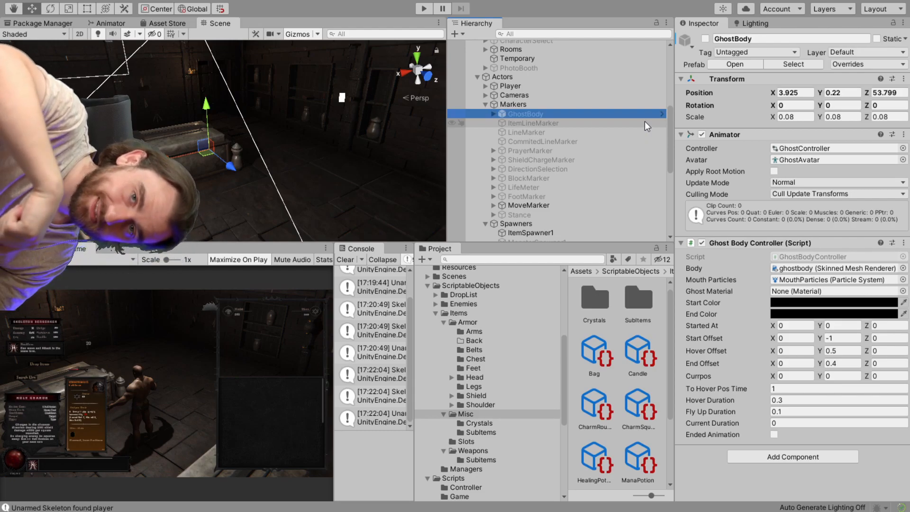
pyautogui.moveTo(342, 142)
pyautogui.mouseDown()
pyautogui.moveTo(299, 211)
pyautogui.moveTo(255, 180)
pyautogui.mouseUp()
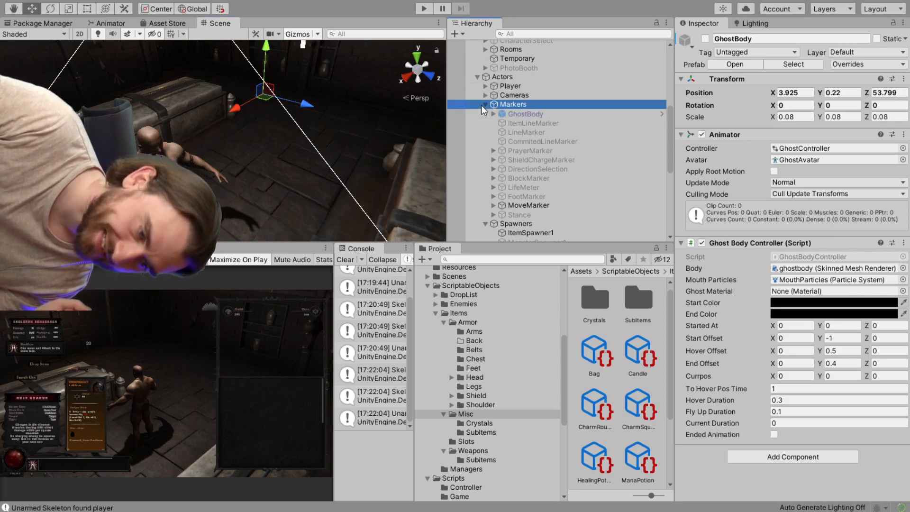
# Select MainCamera to show its Ripple Post Processor and Post-process Volume components
pyautogui.click(512, 105)
pyautogui.scroll(5, 528, 92)
pyautogui.click(523, 53)
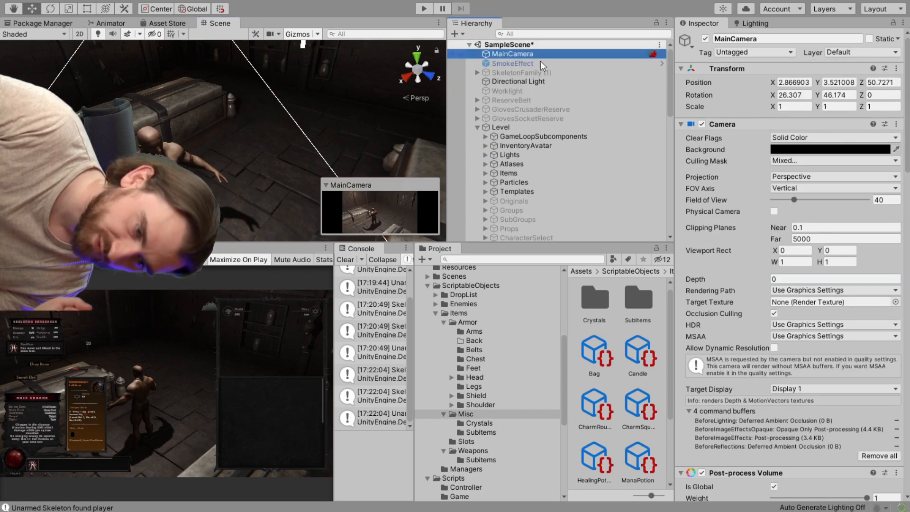
pyautogui.scroll(-5, 823, 209)
pyautogui.scroll(-5, 823, 210)
pyautogui.scroll(-5, 823, 172)
pyautogui.scroll(-3, 822, 172)
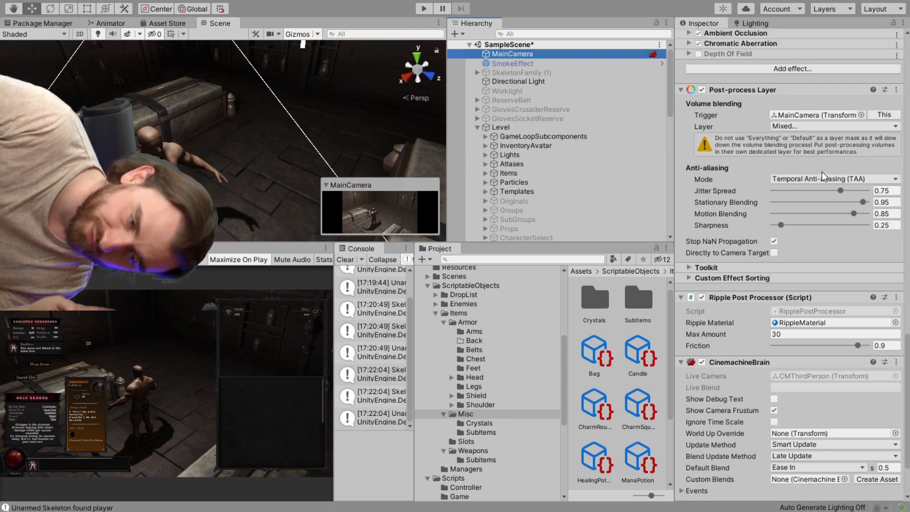
pyautogui.scroll(-3, 862, 184)
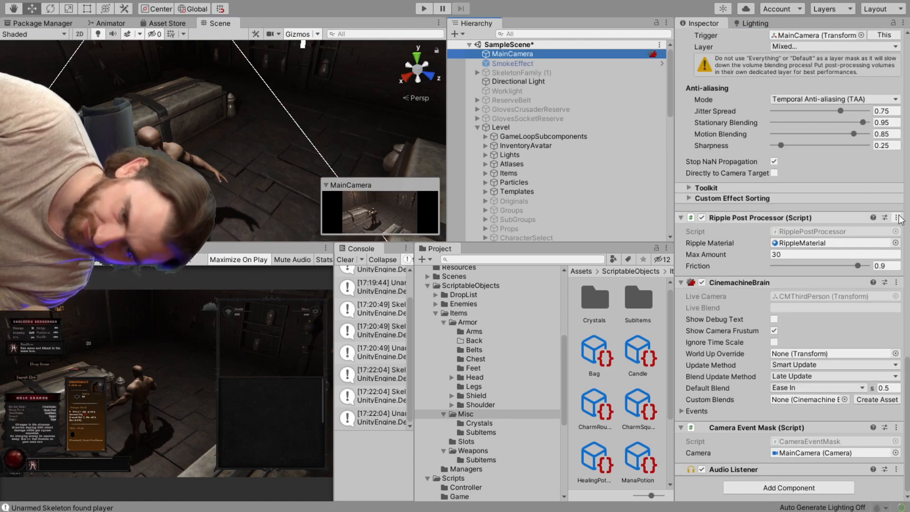
pyautogui.scroll(2, 907, 368)
pyautogui.scroll(2, 907, 368)
pyautogui.scroll(3, 906, 368)
pyautogui.scroll(-1, 790, 285)
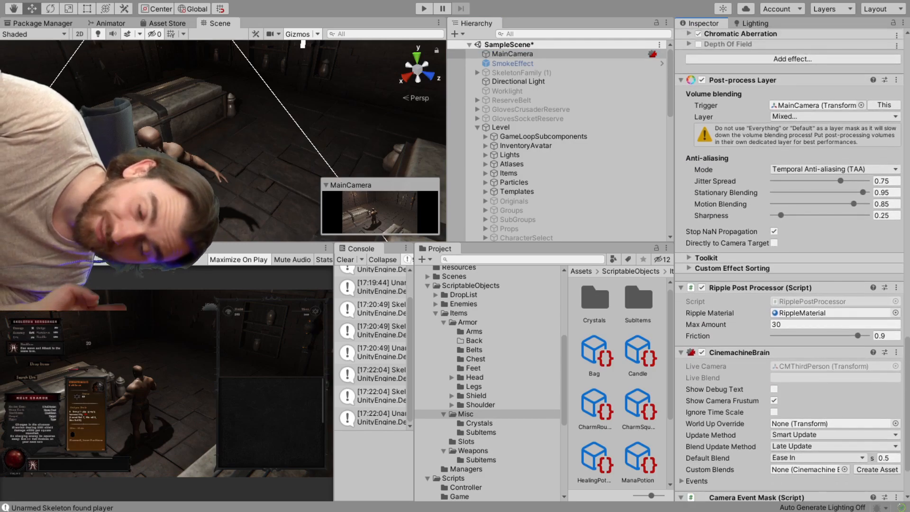
pyautogui.scroll(1, 906, 342)
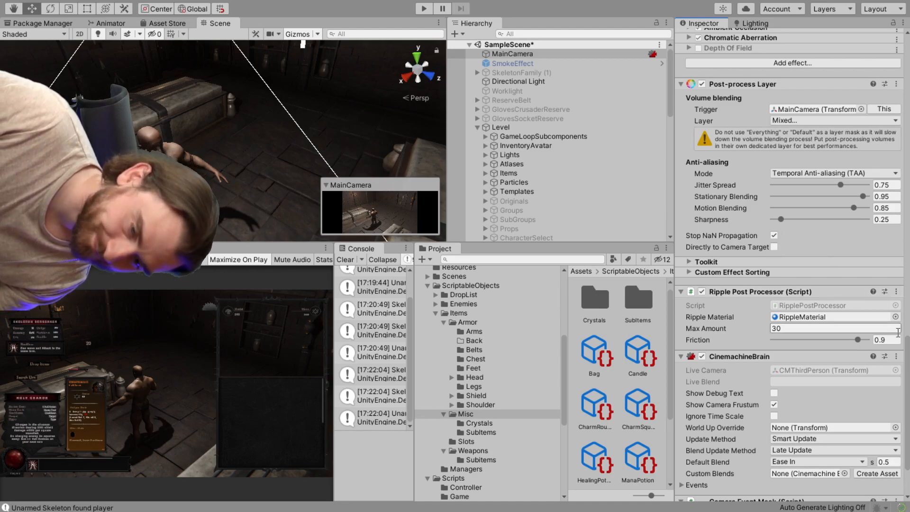
pyautogui.moveTo(907, 352)
pyautogui.mouseDown()
pyautogui.moveTo(907, 369)
pyautogui.moveTo(884, 142)
pyautogui.mouseUp()
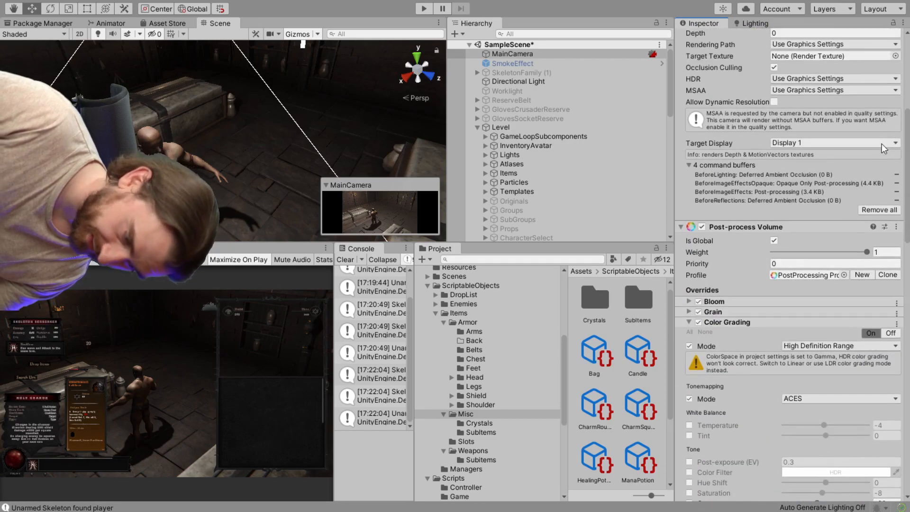